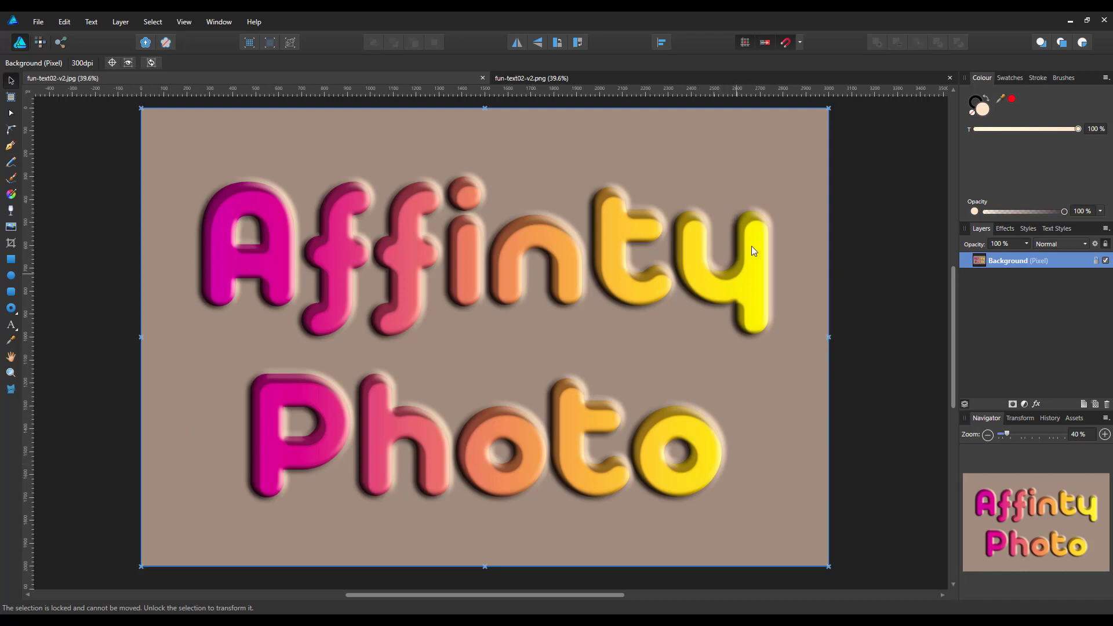
# - View the transparent PNG version of the text example, and close both example documents
pyautogui.click(586, 78)
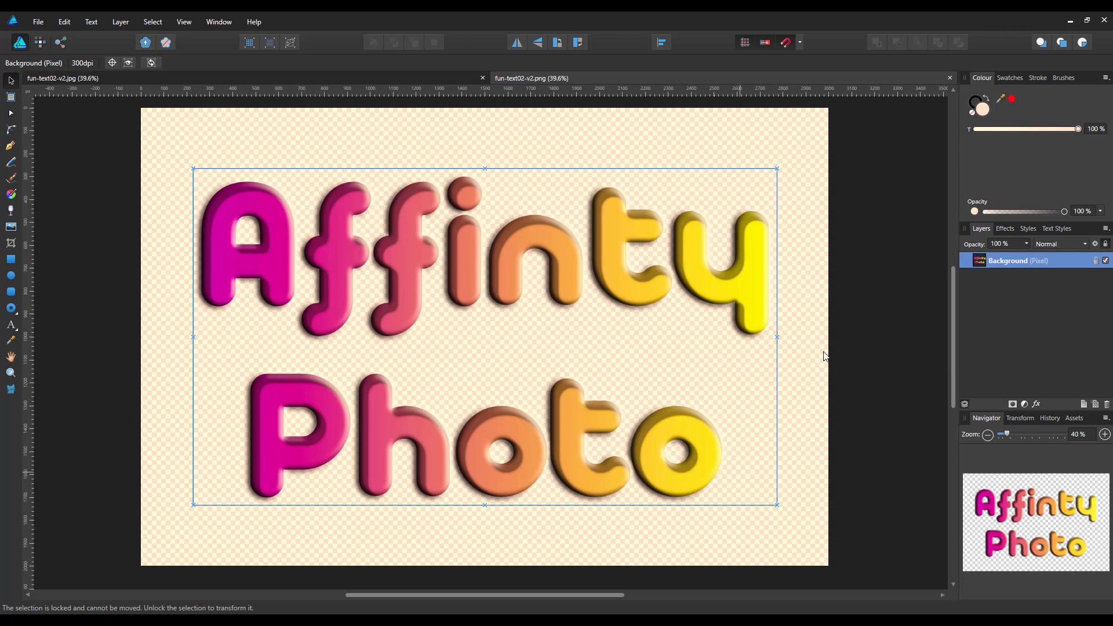
pyautogui.click(950, 78)
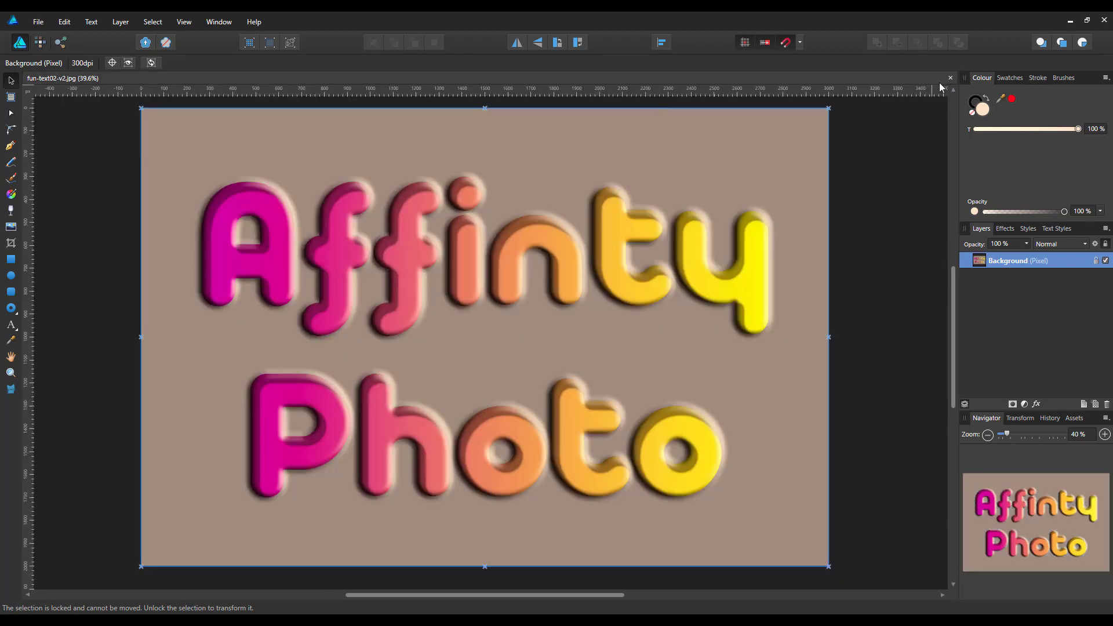
pyautogui.click(951, 77)
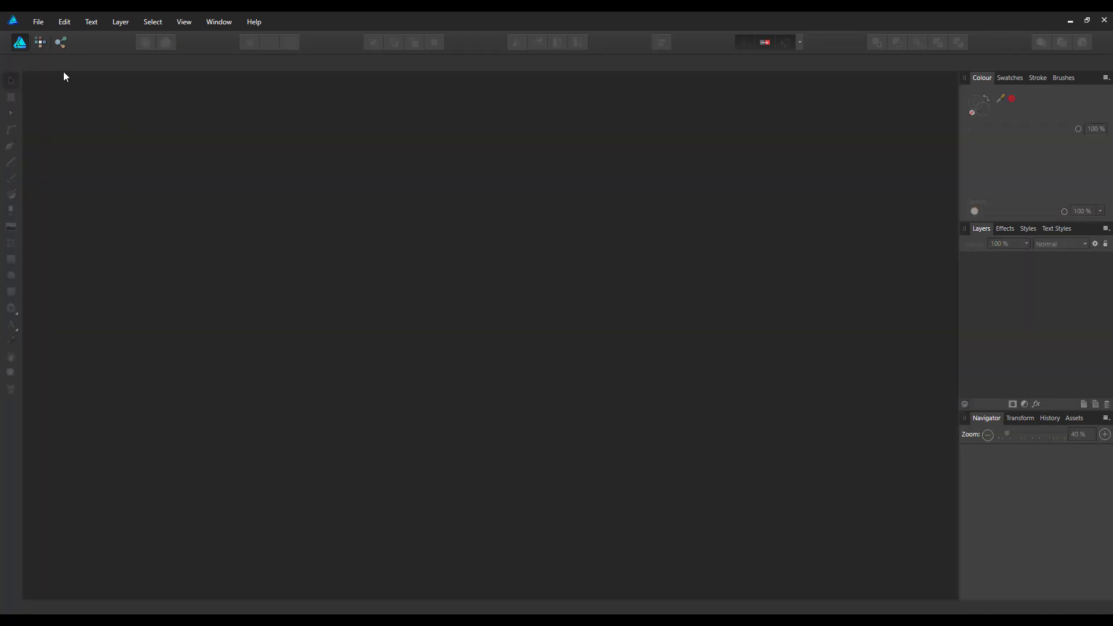
# - Create a new document in pixels, 3000 px wide and 2000 px high, with a transparent background
pyautogui.click(38, 25)
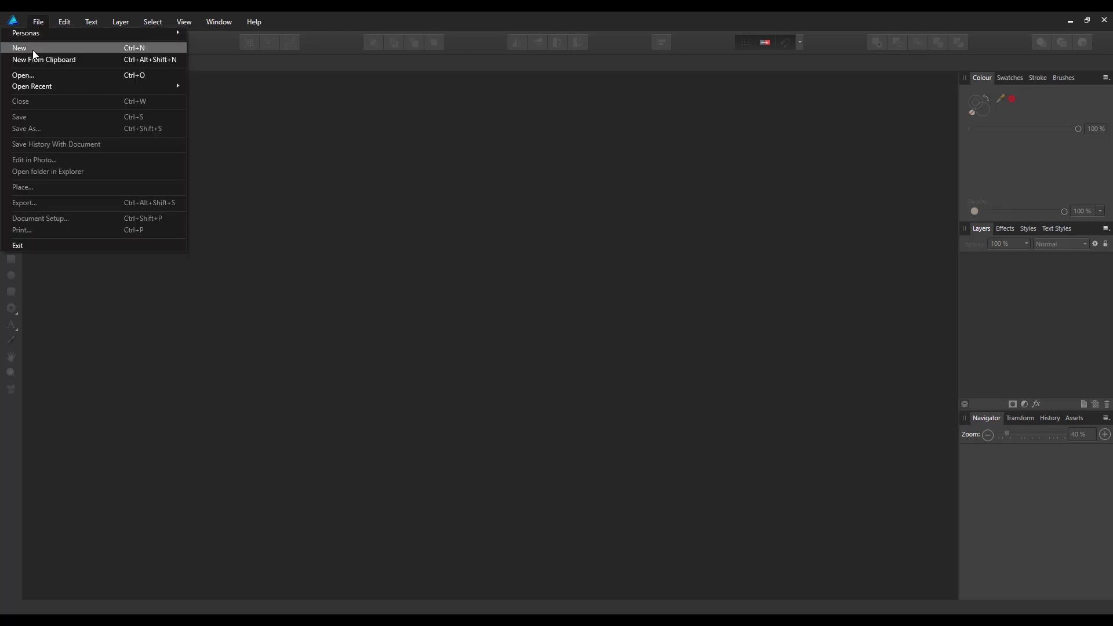
pyautogui.click(33, 51)
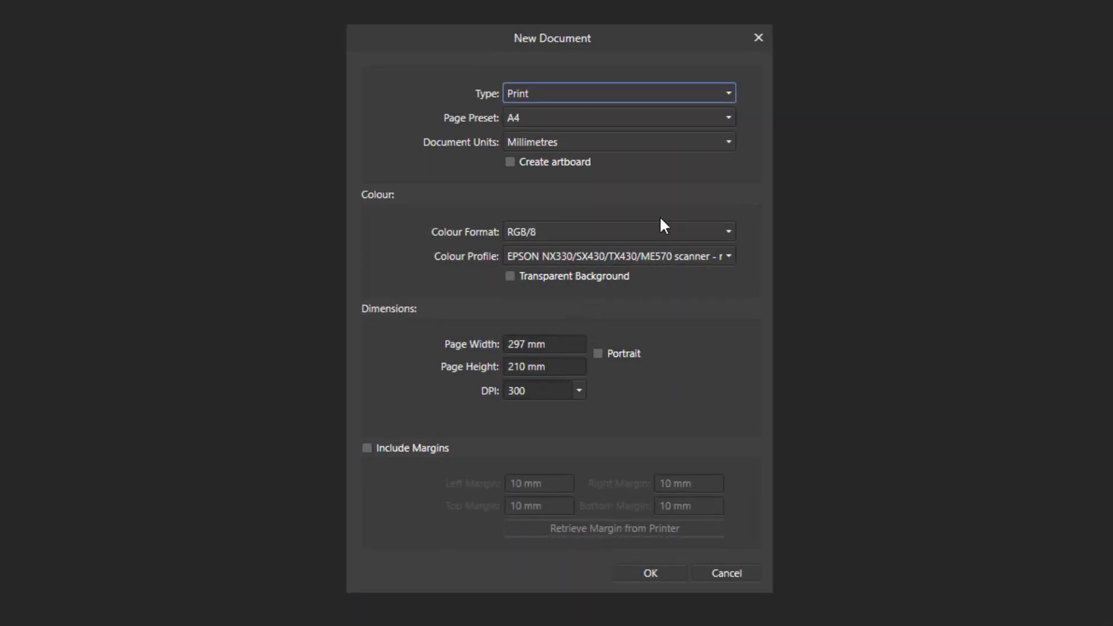
pyautogui.click(730, 142)
pyautogui.click(580, 164)
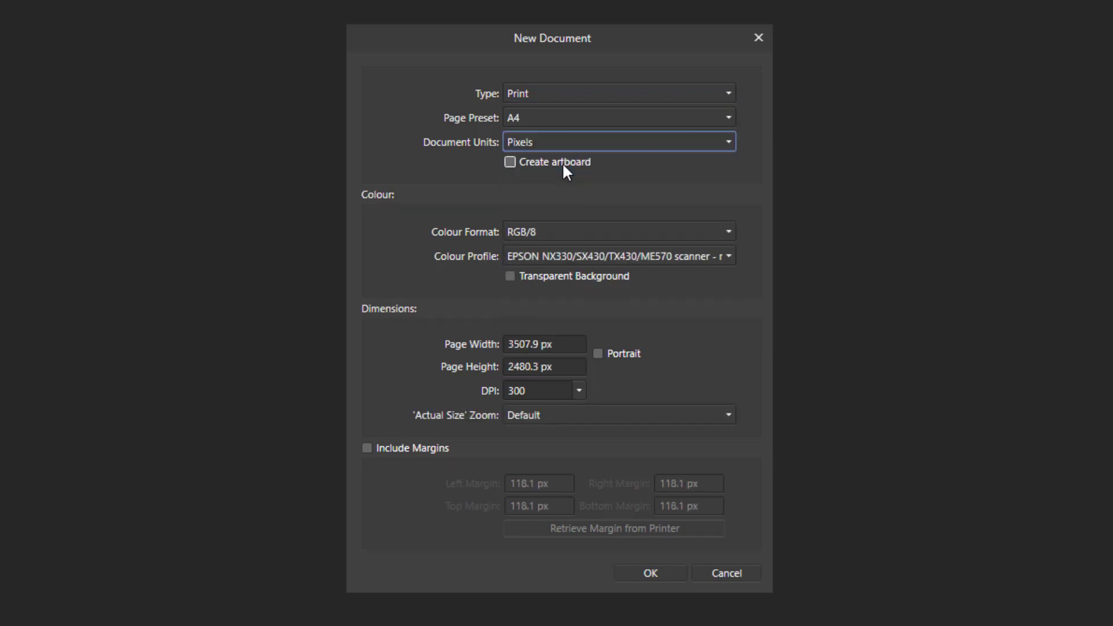
pyautogui.click(532, 344)
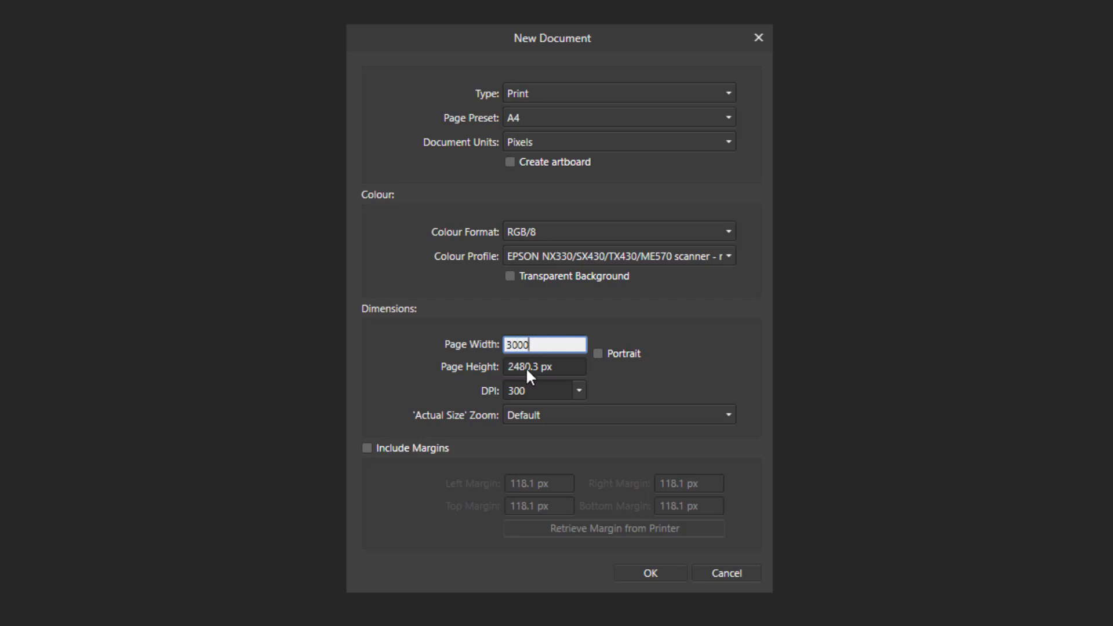
pyautogui.write('3000')
pyautogui.click(523, 367)
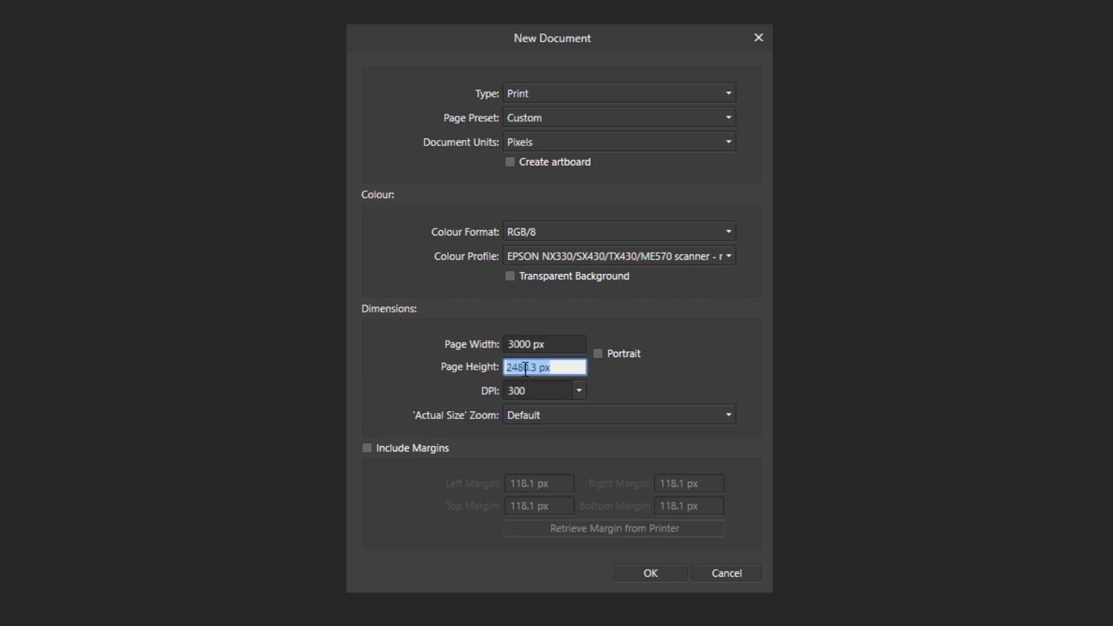
pyautogui.write('2000')
pyautogui.click(509, 275)
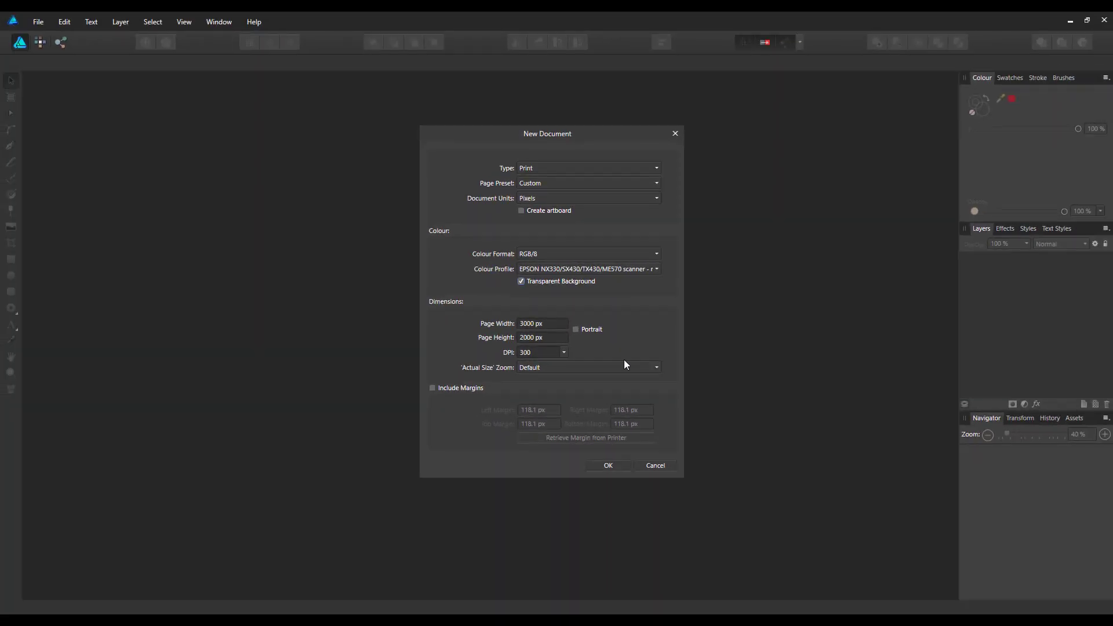
pyautogui.click(608, 466)
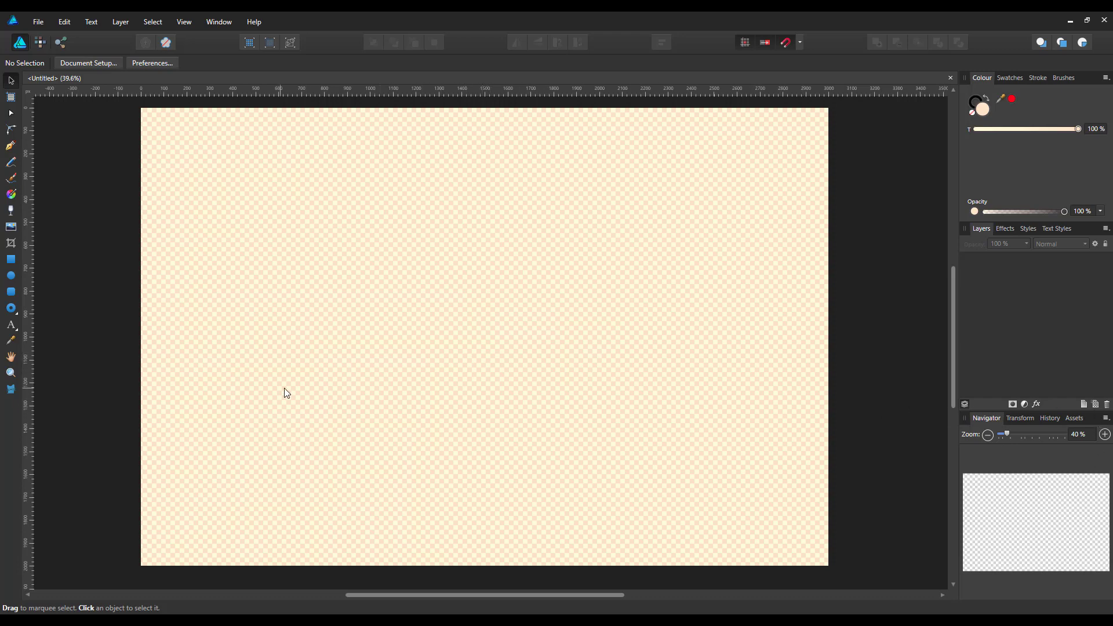
# - Draw a rectangle covering the whole page, filled with a mid-tone Grays swatch, and check it by hiding and showing its layer
pyautogui.click(12, 261)
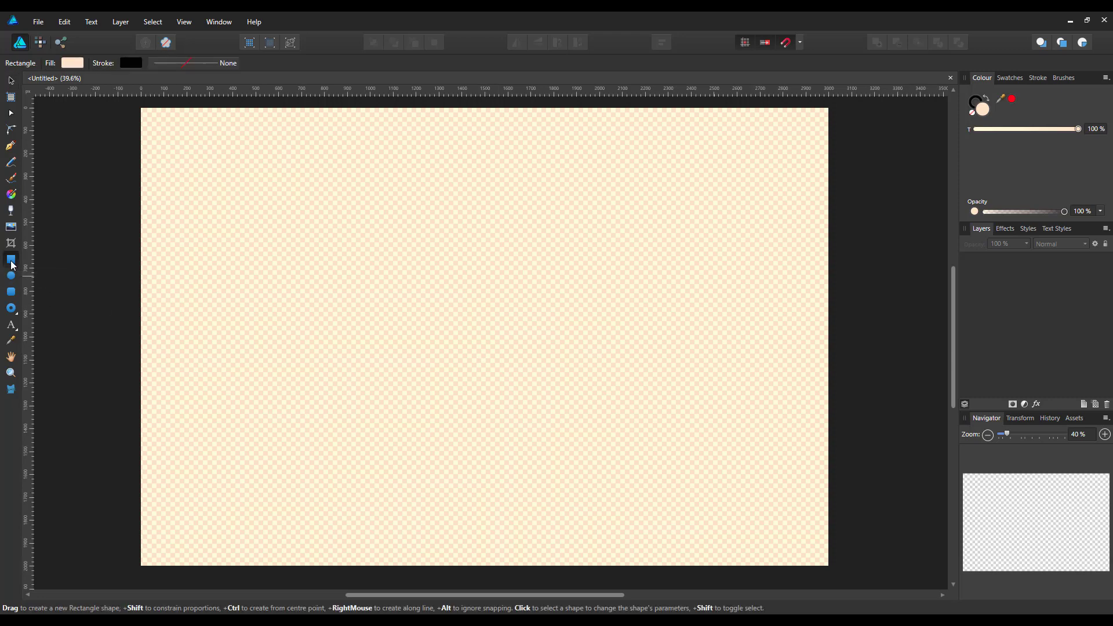
pyautogui.click(73, 64)
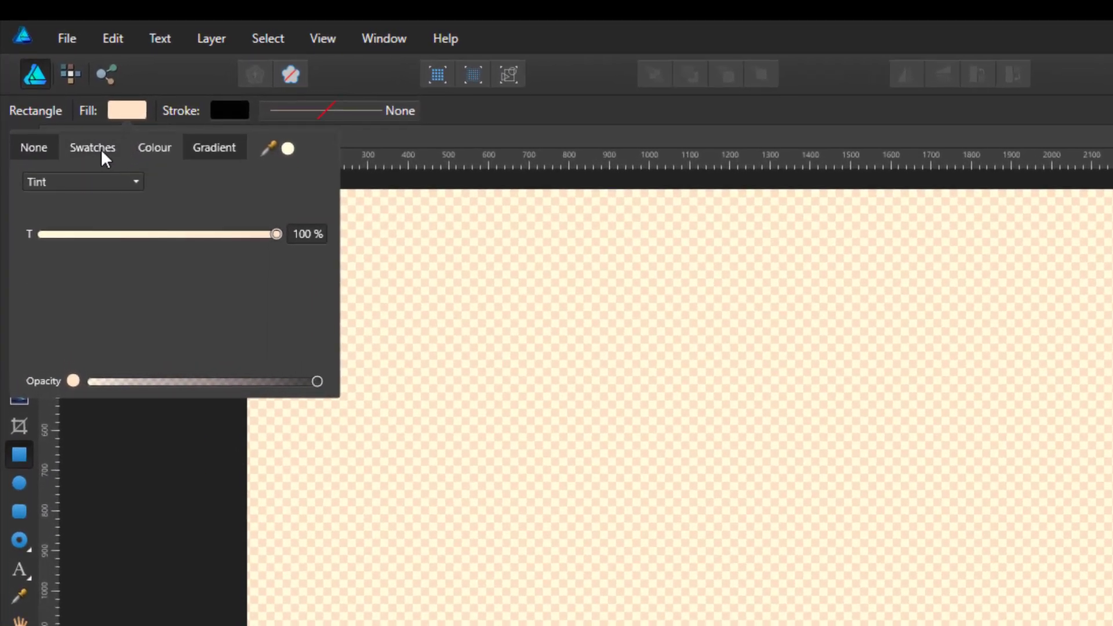
pyautogui.click(100, 148)
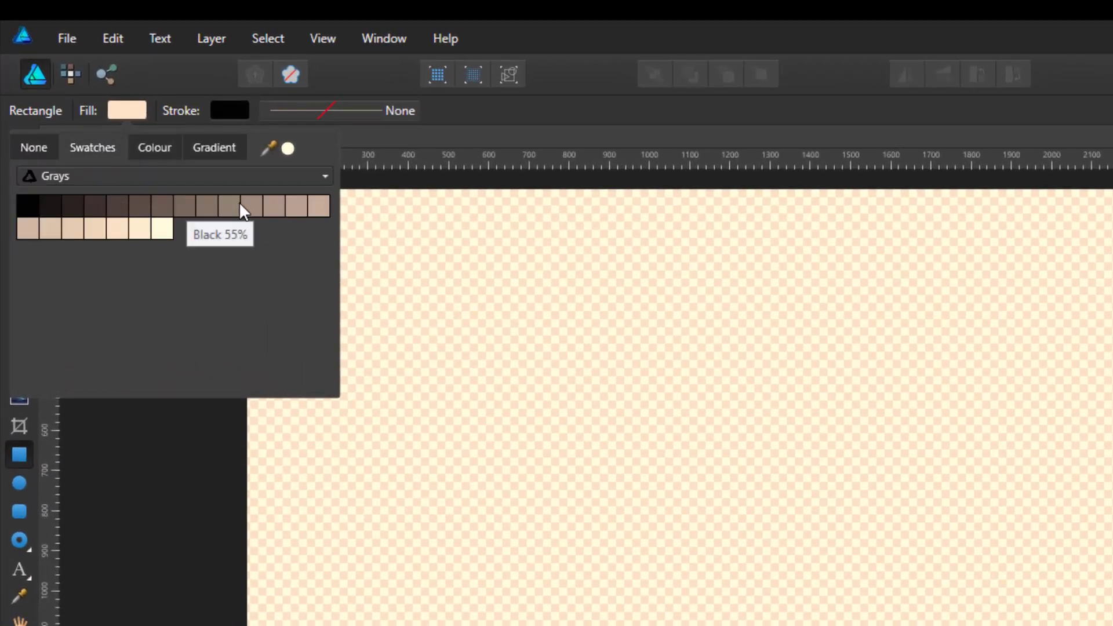
pyautogui.click(249, 207)
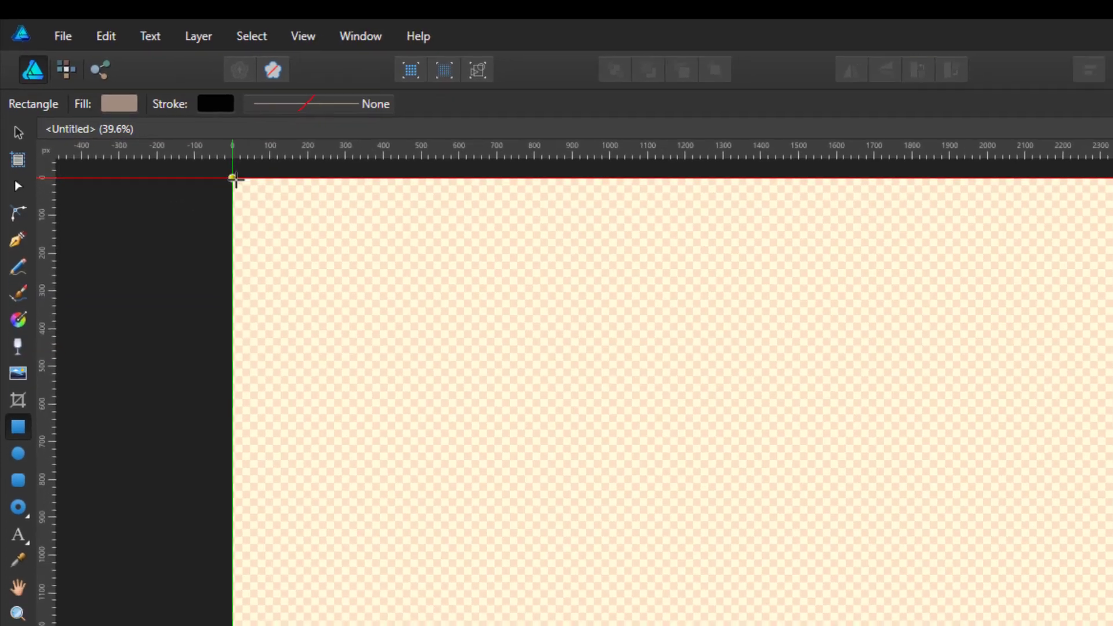
pyautogui.moveTo(234, 179); pyautogui.dragTo(828, 566)
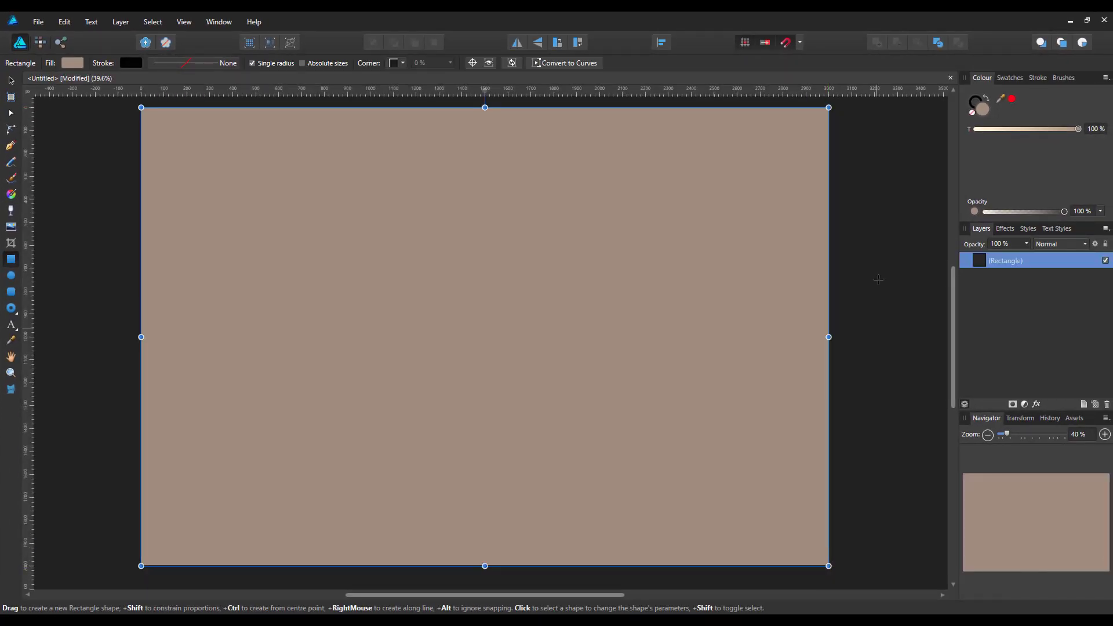
pyautogui.click(870, 194)
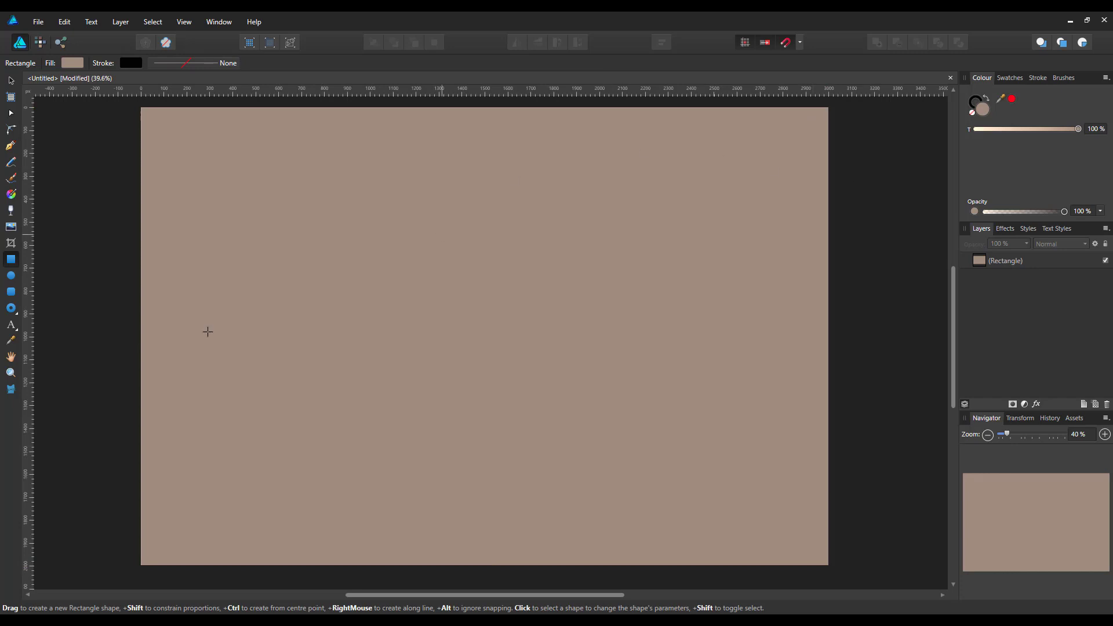
pyautogui.click(1105, 261)
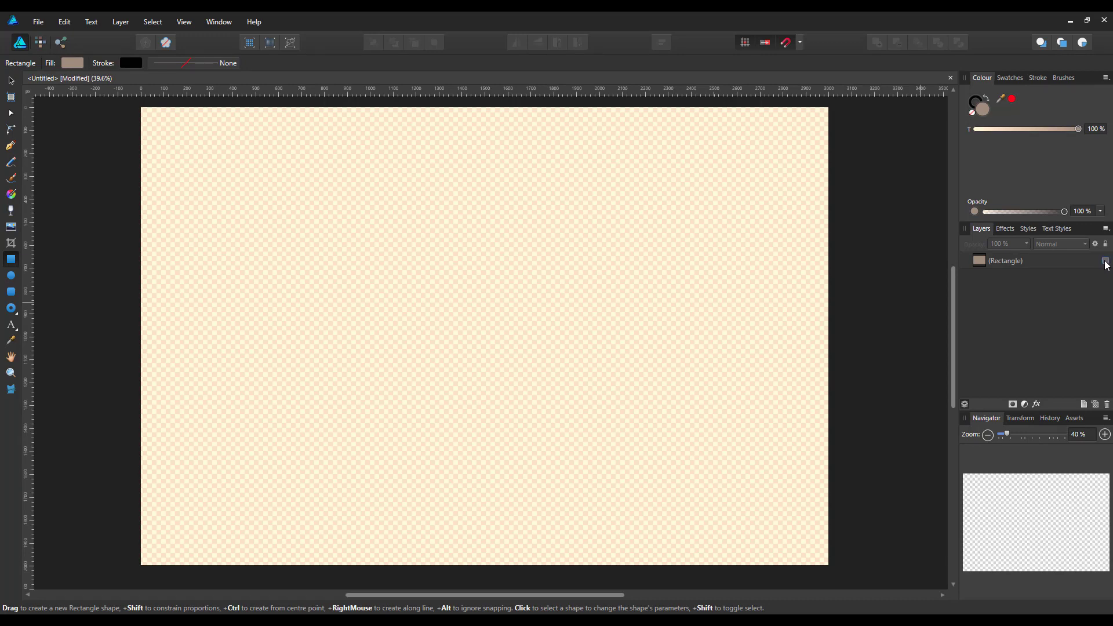
pyautogui.click(1105, 262)
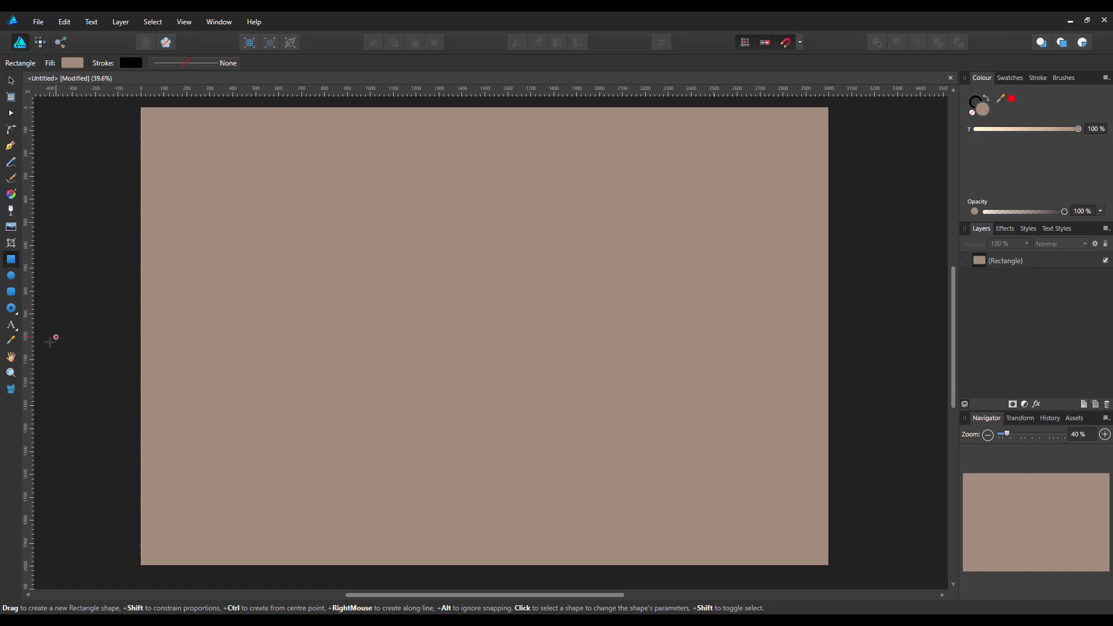
# - Set the Artistic Text tool's font to Arista Pro in the Fat style
pyautogui.click(12, 326)
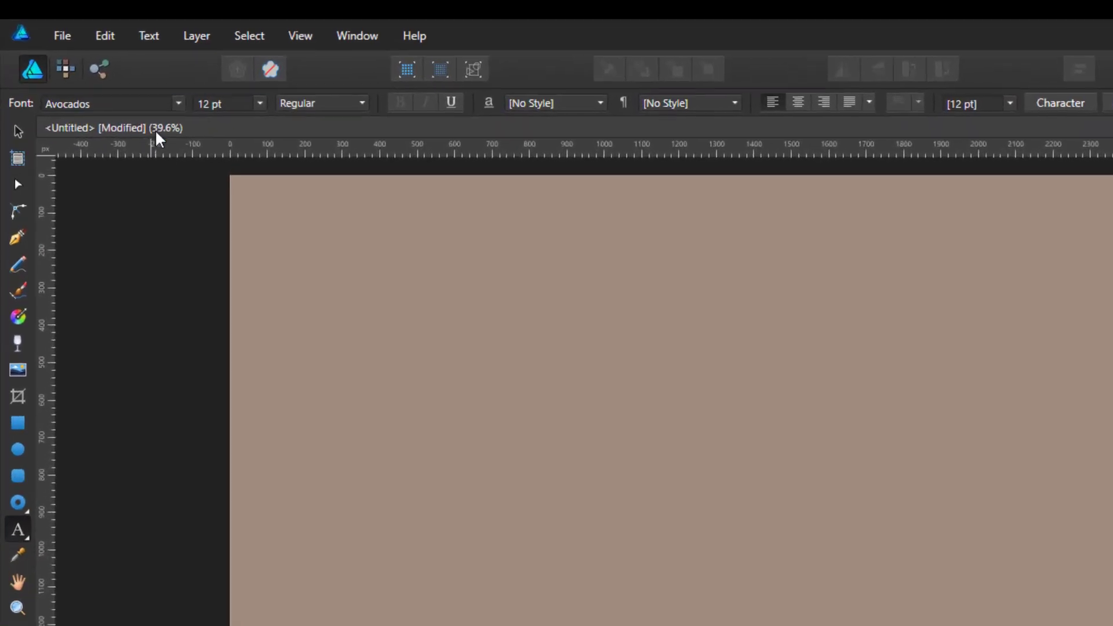
pyautogui.click(178, 103)
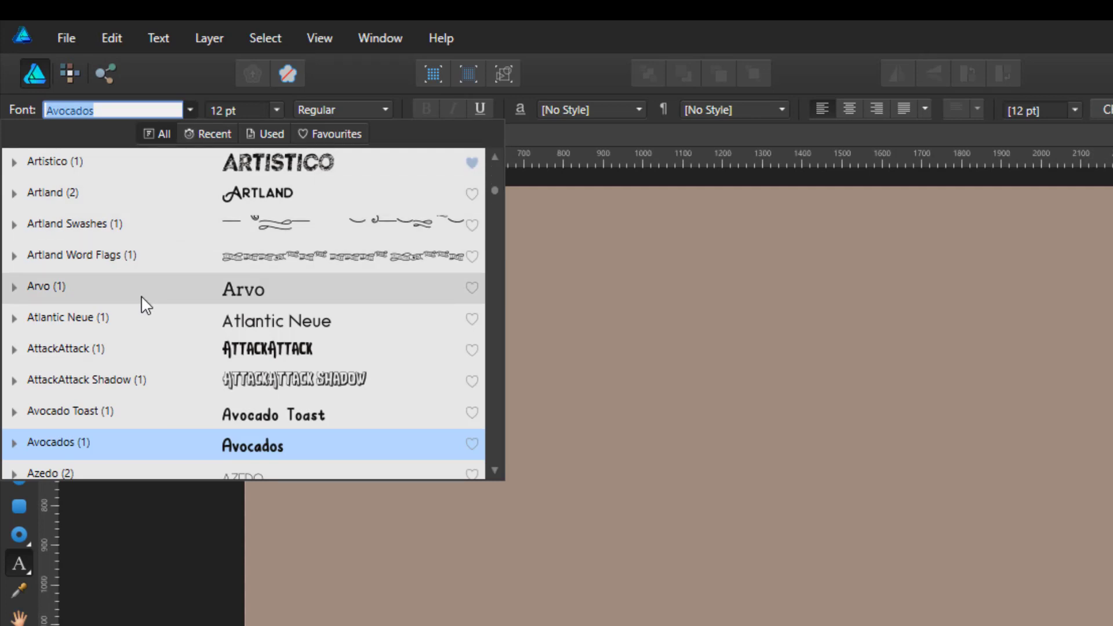
pyautogui.scroll(2, 146, 271)
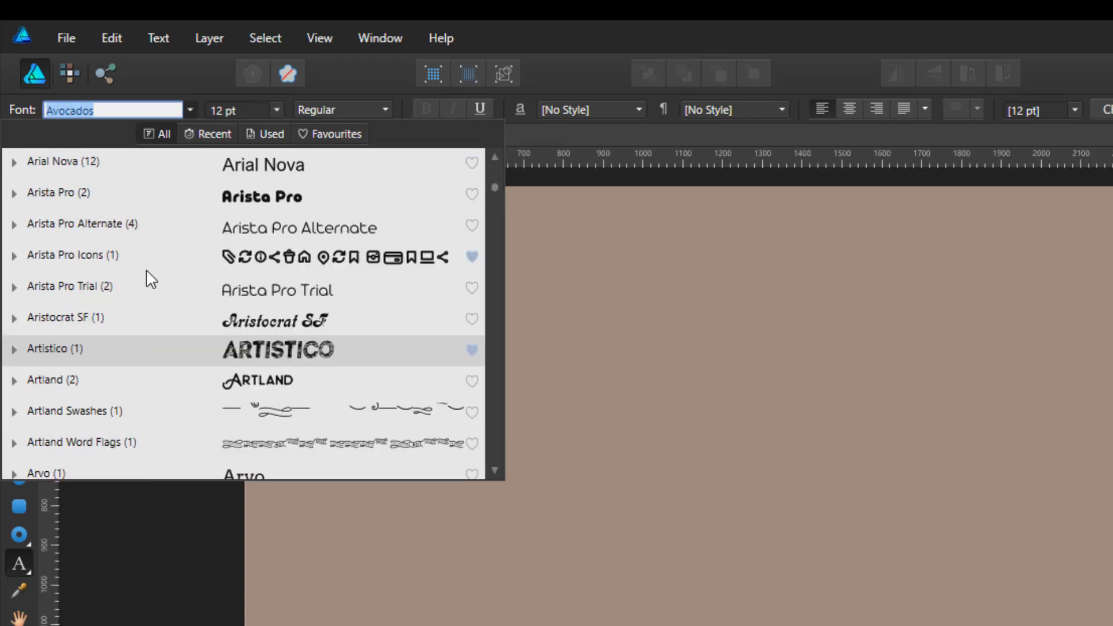
pyautogui.scroll(-2, 151, 280)
pyautogui.scroll(2, 147, 284)
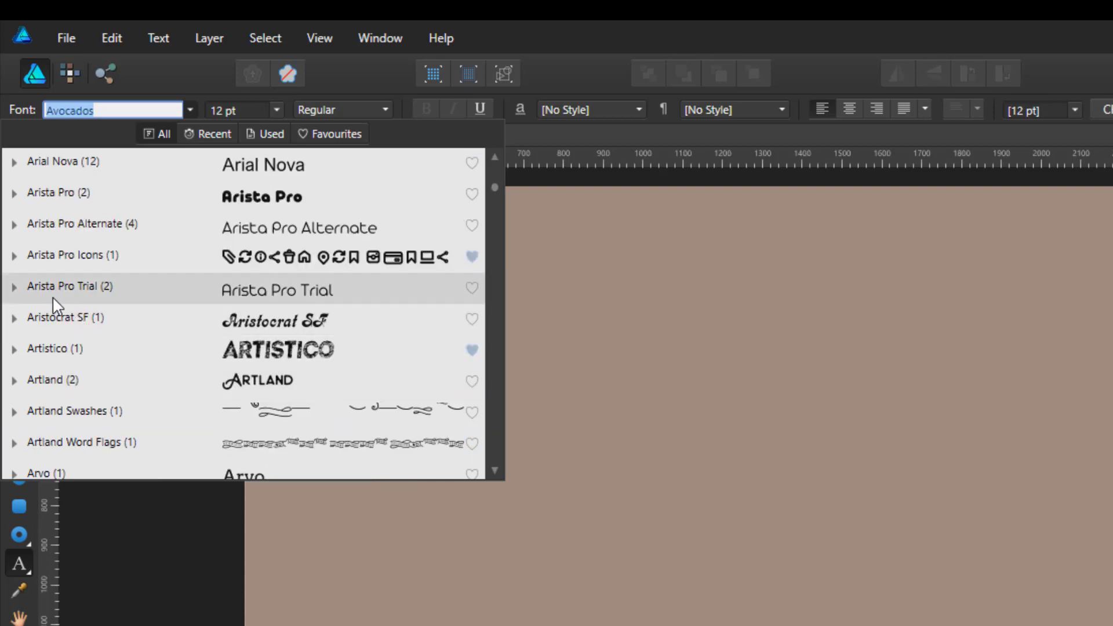
pyautogui.click(13, 289)
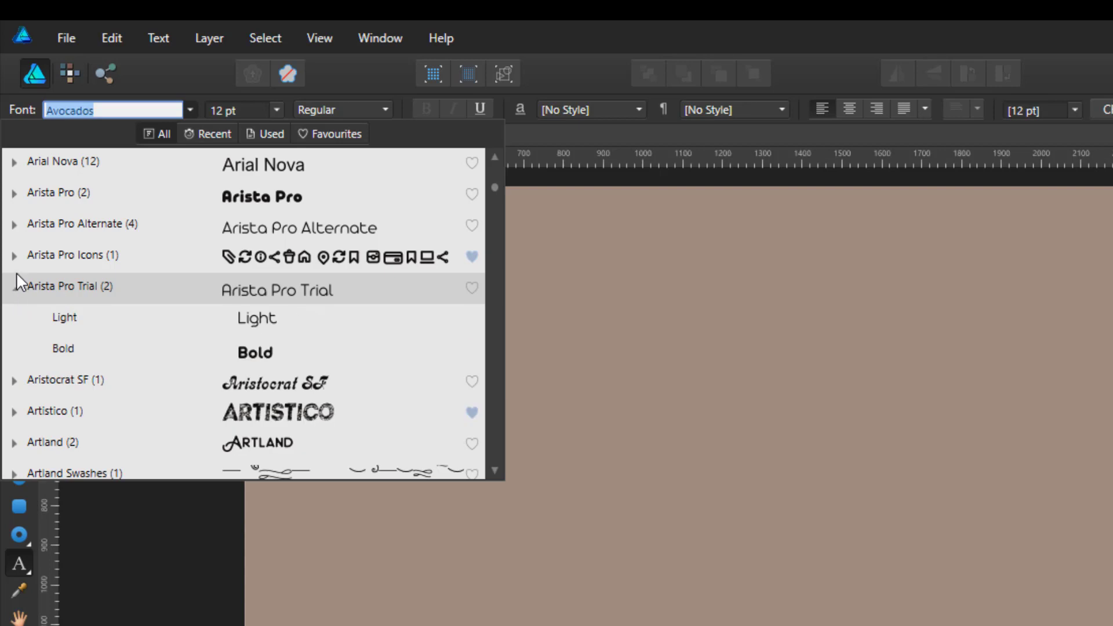
pyautogui.scroll(3, 62, 207)
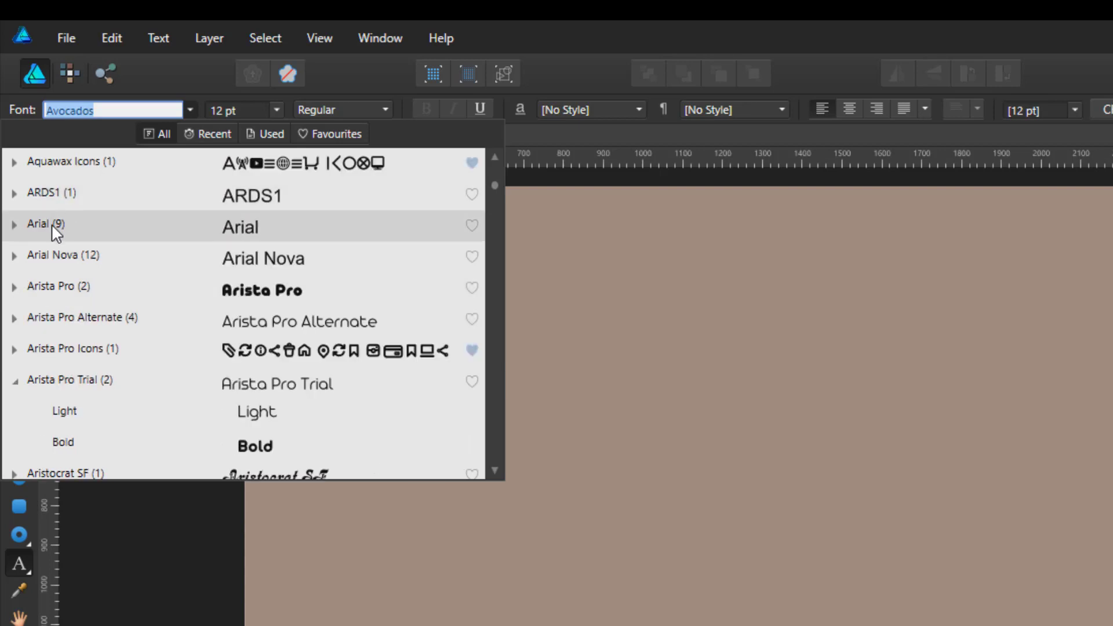
pyautogui.click(14, 287)
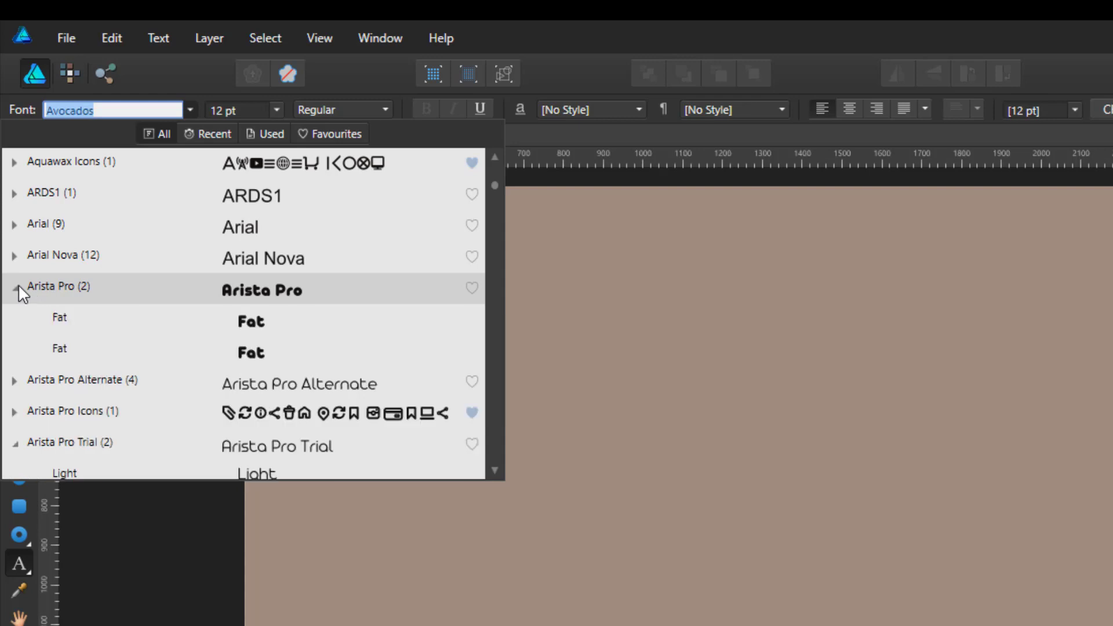
pyautogui.click(61, 315)
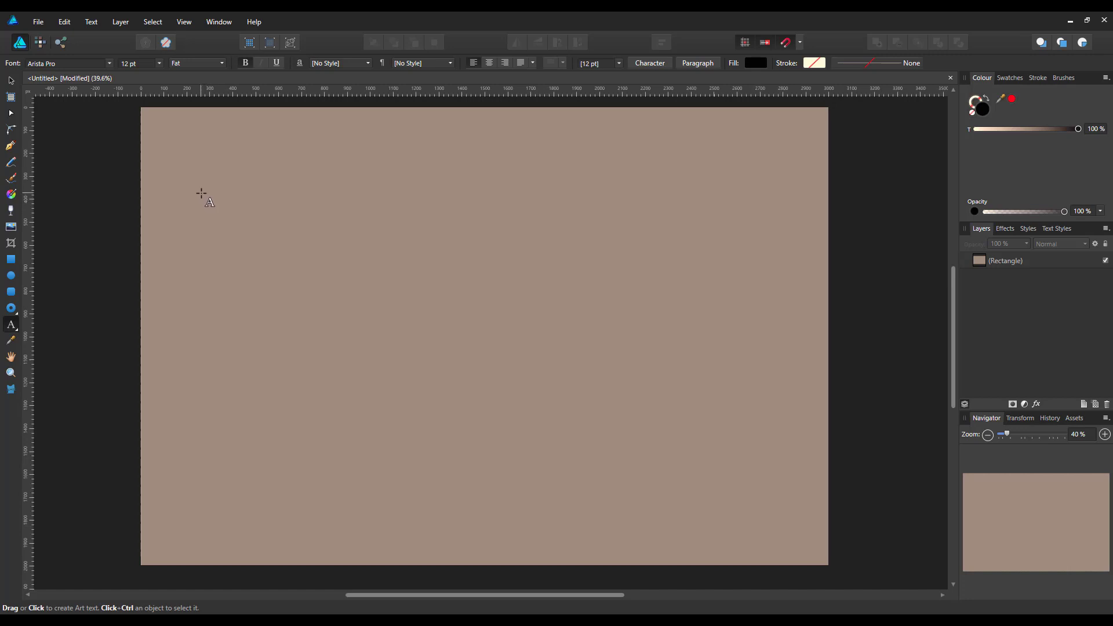
# - Add art text about 154 pt in size on the page, reading AFFINITY on the first line and DESIGNER on the second
pyautogui.moveTo(202, 189); pyautogui.dragTo(240, 237)
pyautogui.moveTo(269, 277); pyautogui.dragTo(275, 295)
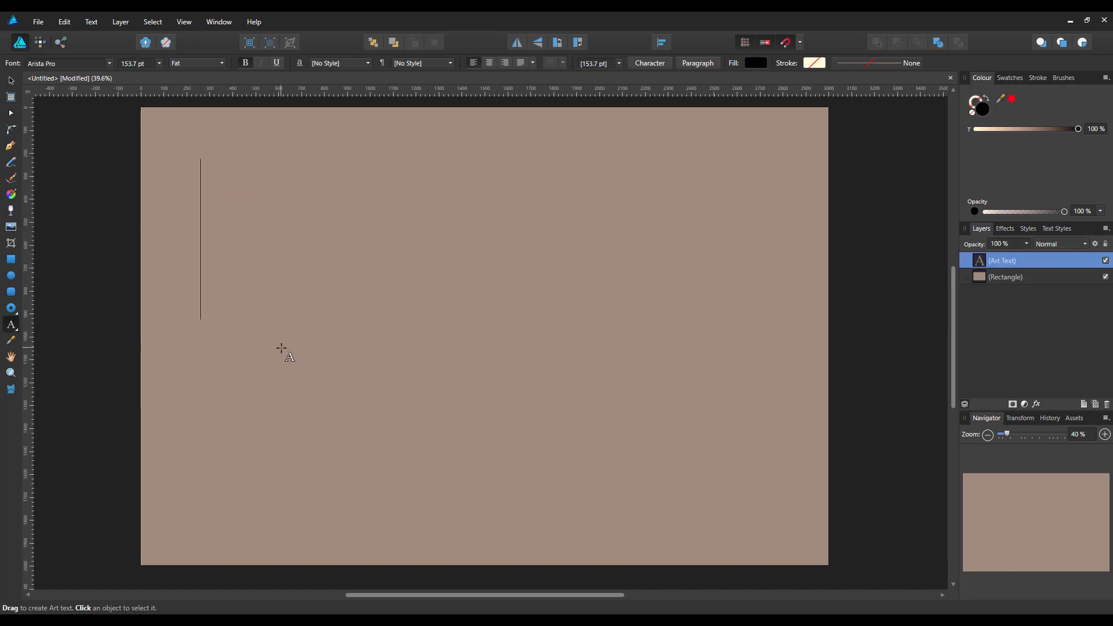
pyautogui.write('AFF')
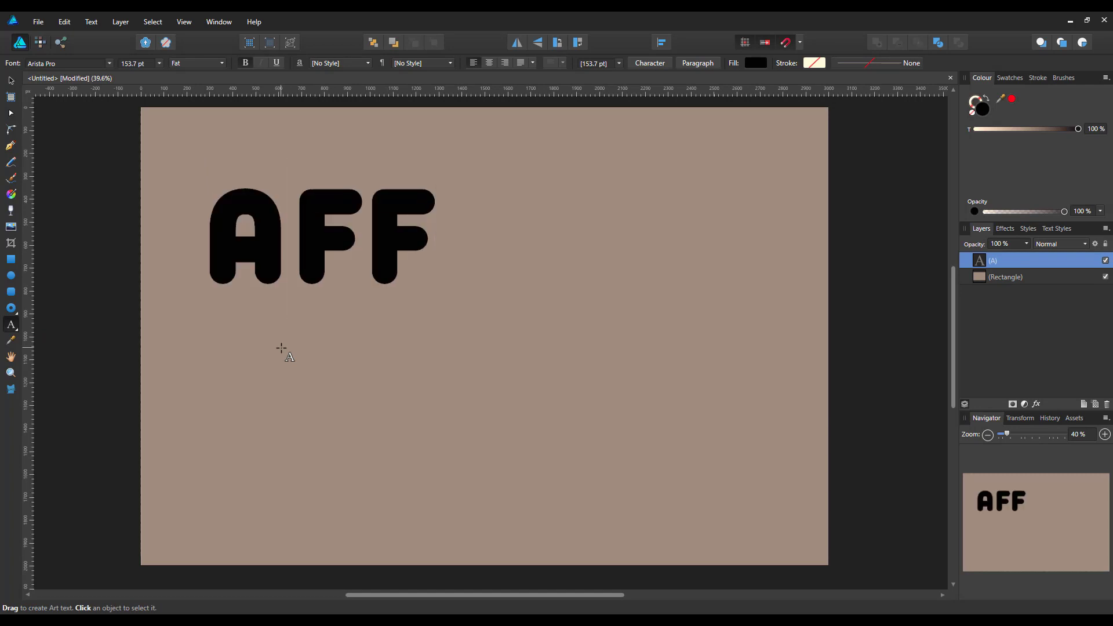
pyautogui.write('INITY')
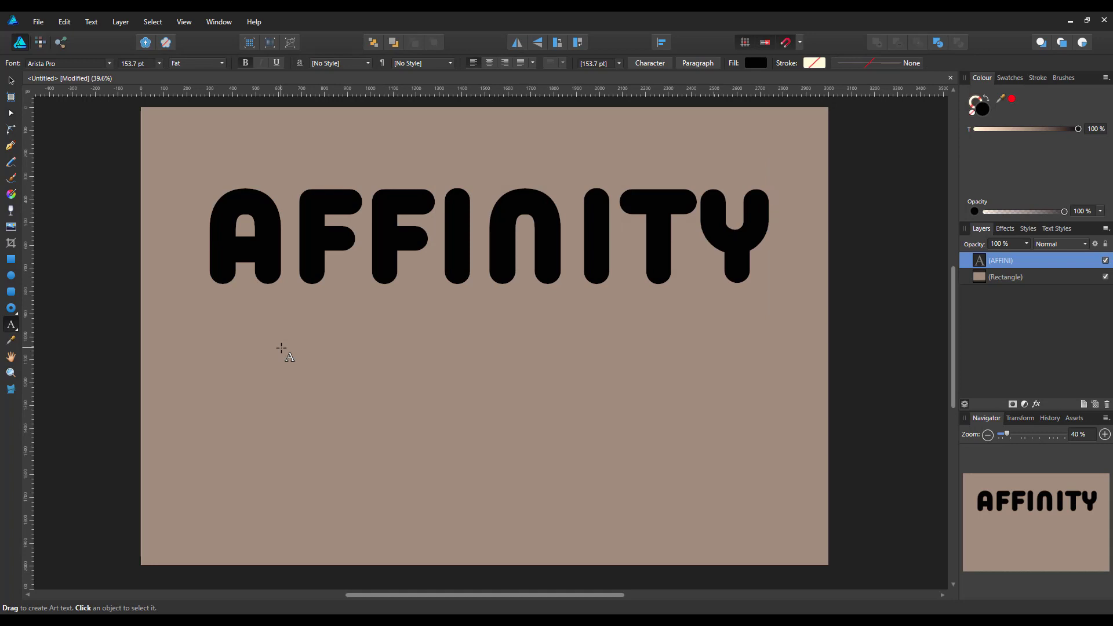
pyautogui.press('Return')
pyautogui.write('DE')
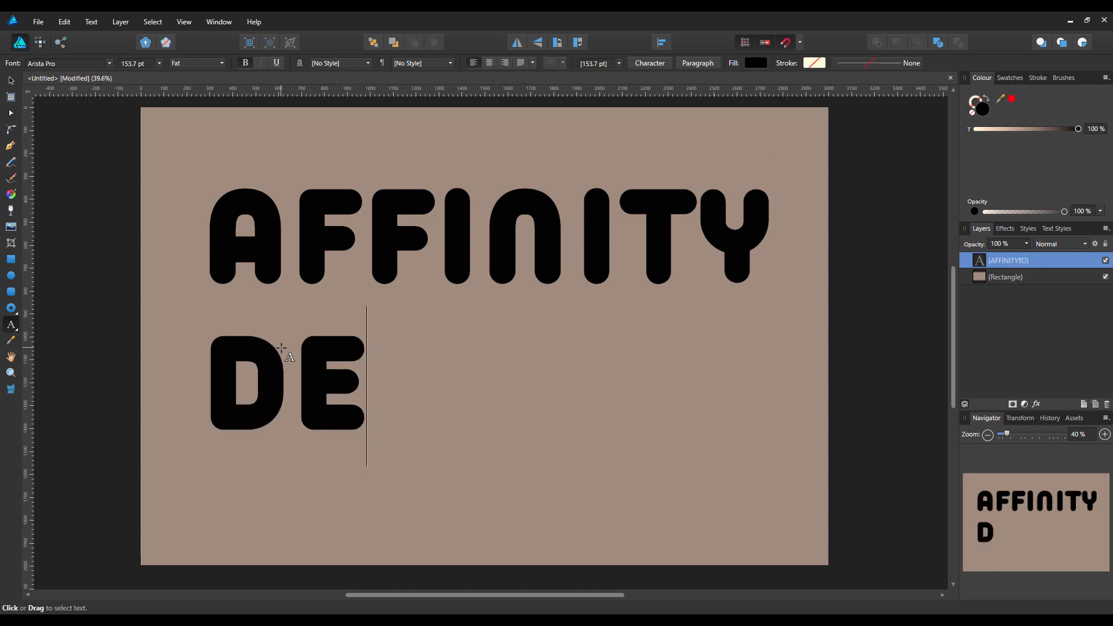
pyautogui.write('SIGNER')
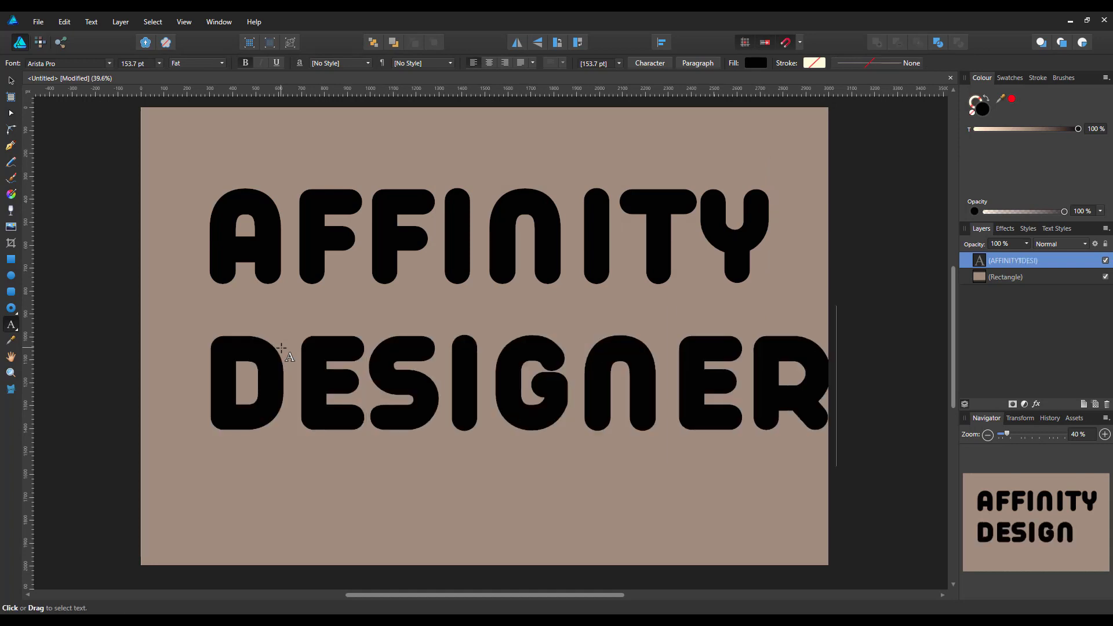
pyautogui.press('Escape')
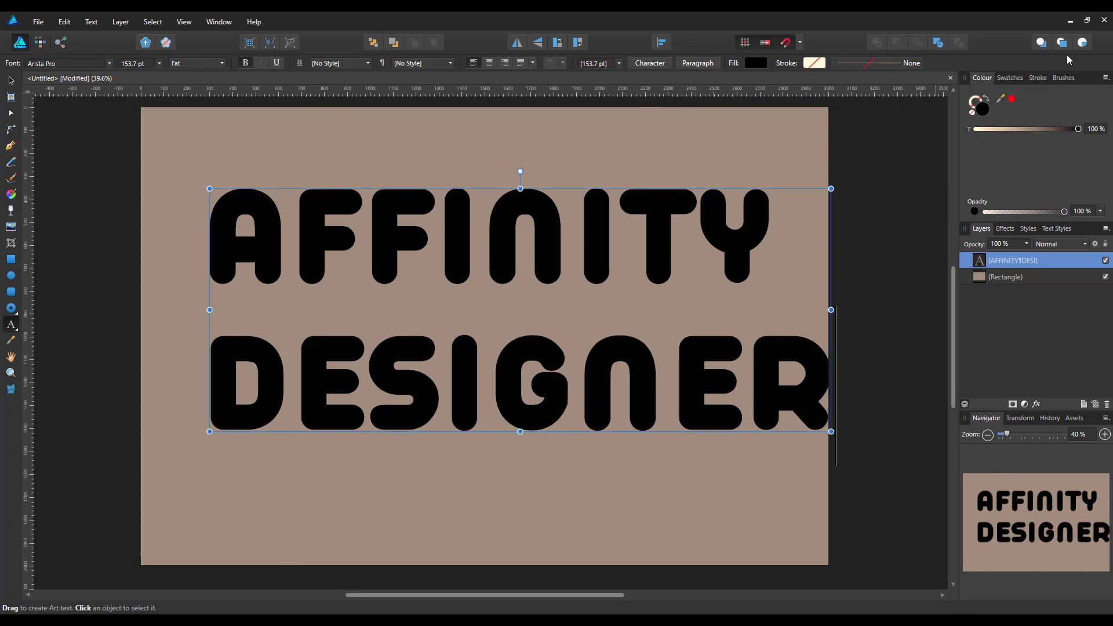
# - Centre the two-line text object horizontally and vertically on the page
pyautogui.click(662, 42)
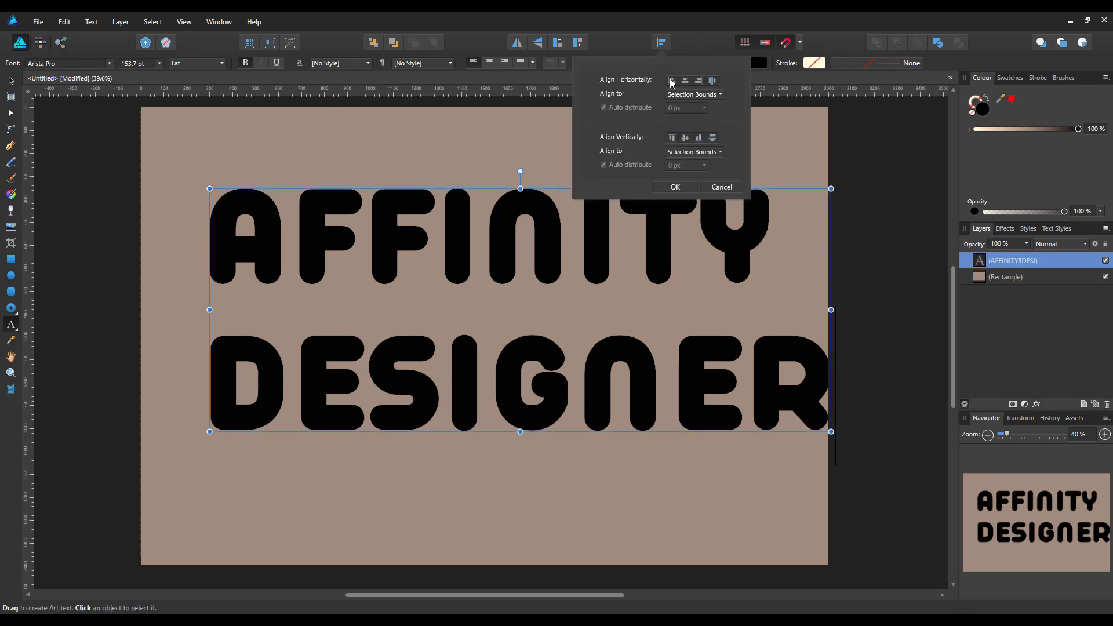
pyautogui.click(685, 80)
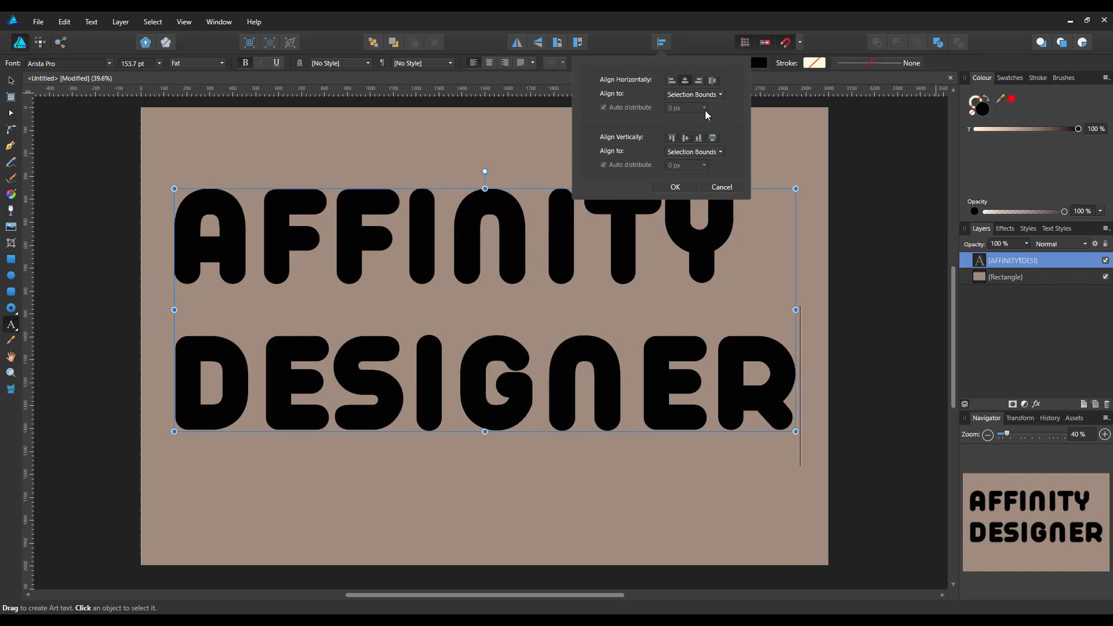
pyautogui.click(686, 138)
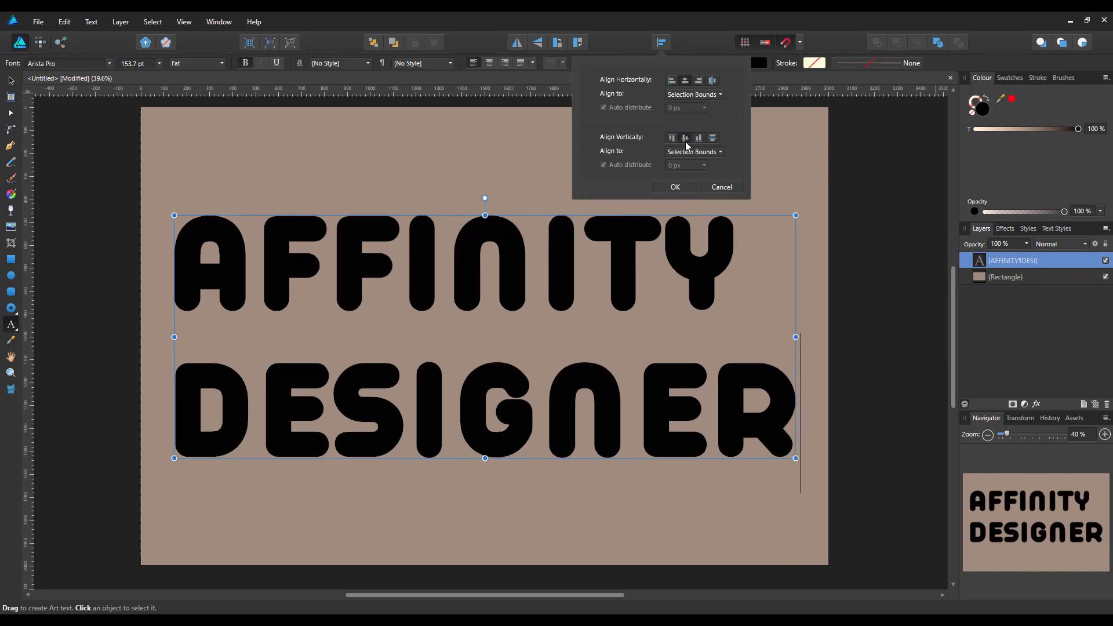
pyautogui.click(676, 186)
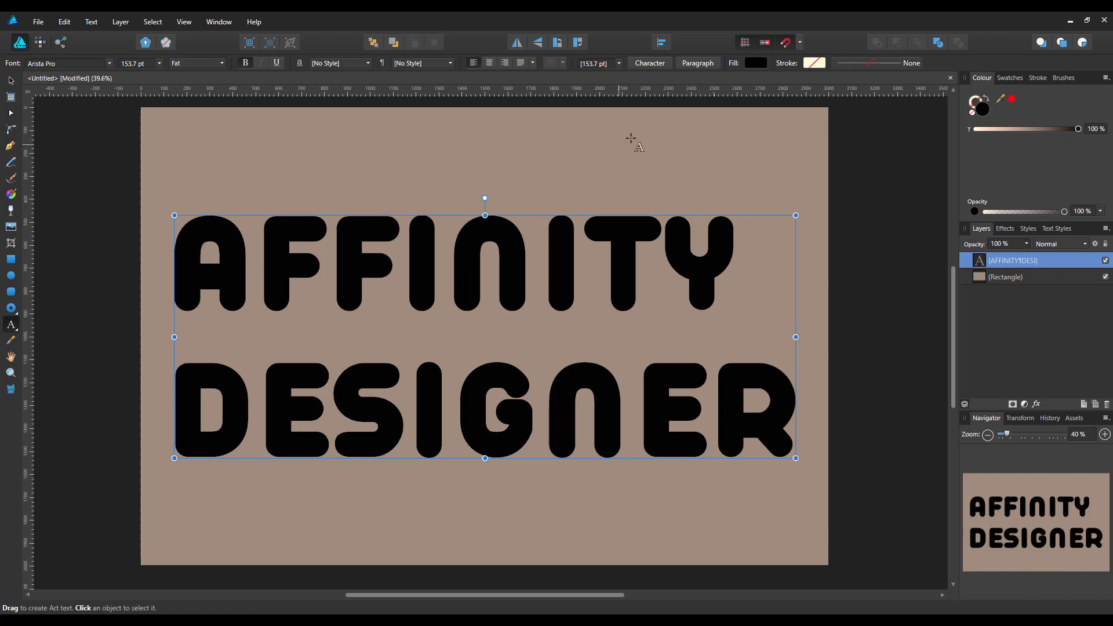
# - Set the tracking of all the AFFINITY DESIGNER text to -6 ‰ in the character settings
pyautogui.click(655, 65)
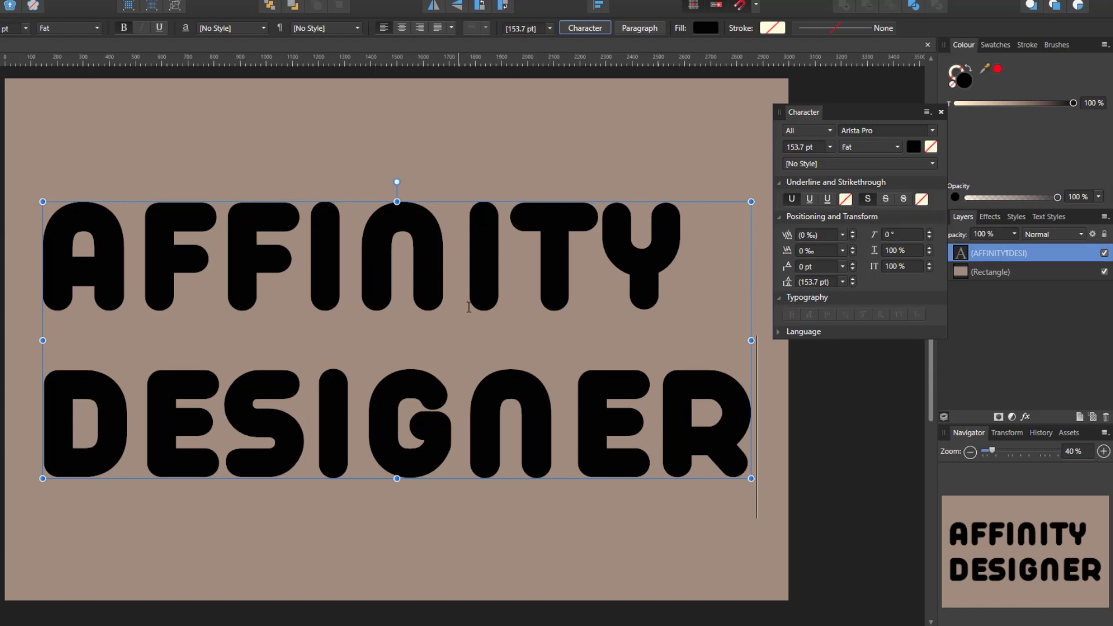
pyautogui.click(853, 252)
pyautogui.click(853, 252)
pyautogui.click(852, 253)
pyautogui.click(852, 253)
pyautogui.click(852, 252)
pyautogui.moveTo(744, 429); pyautogui.dragTo(35, 261)
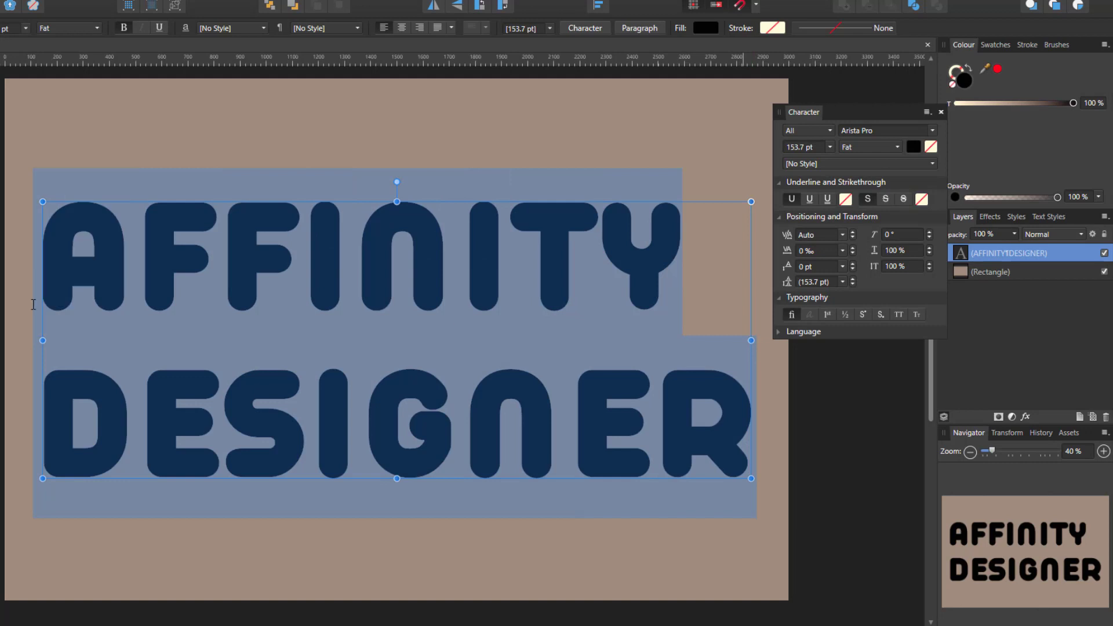
pyautogui.click(853, 253)
pyautogui.click(853, 253)
pyautogui.click(853, 253)
pyautogui.click(852, 253)
pyautogui.click(852, 253)
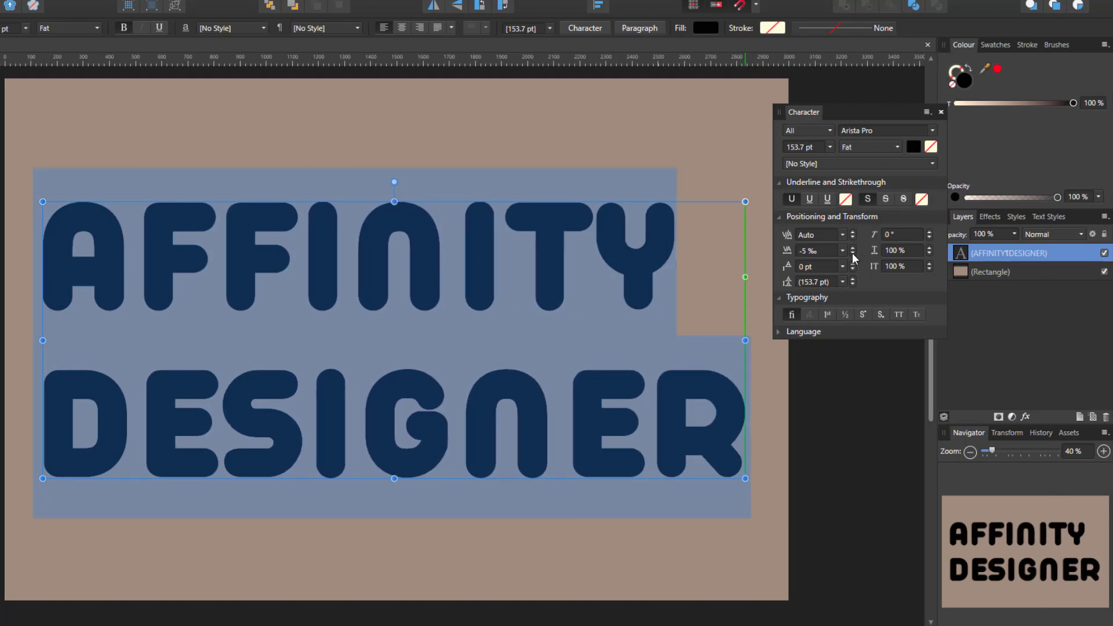
pyautogui.click(852, 253)
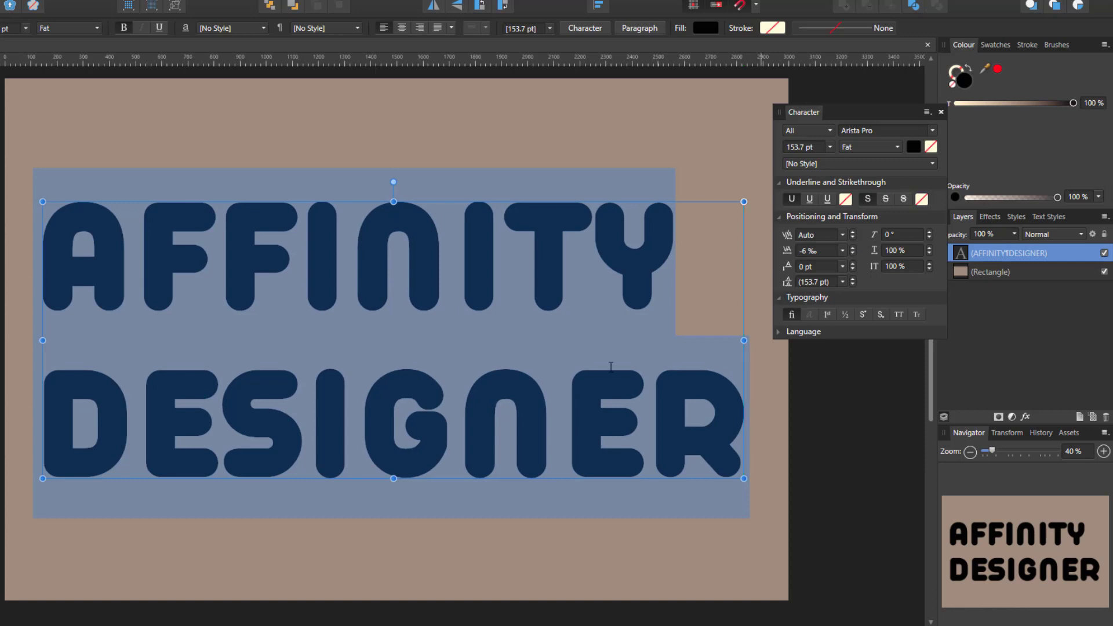
# - Raise the DESIGNER line closer to AFFINITY by setting its baseline offset to 23 pt
pyautogui.click(136, 430)
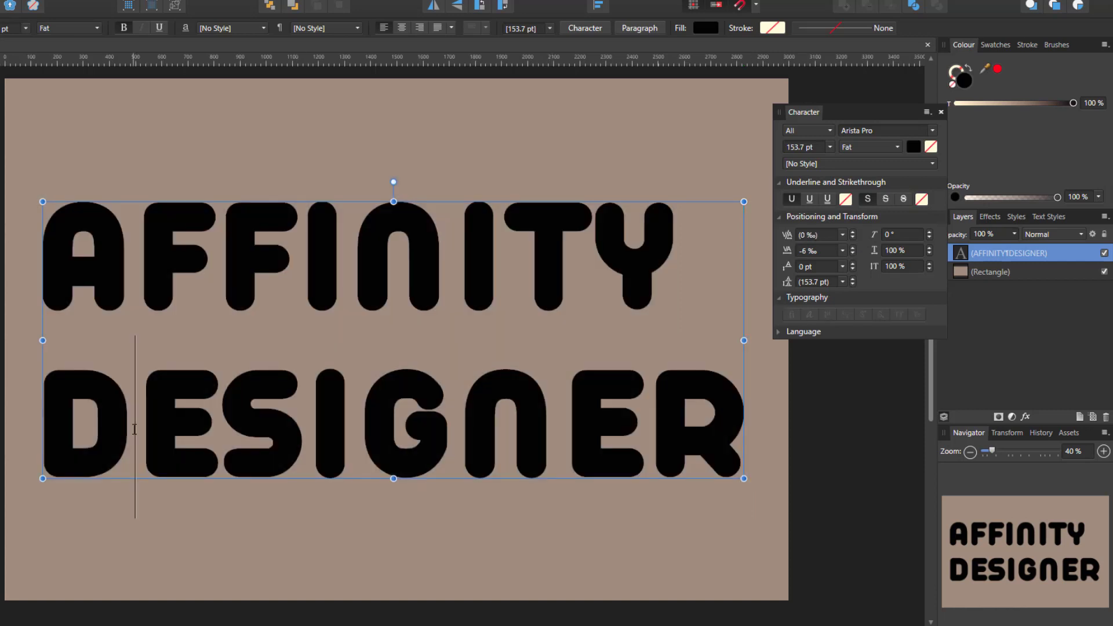
pyautogui.click(853, 268)
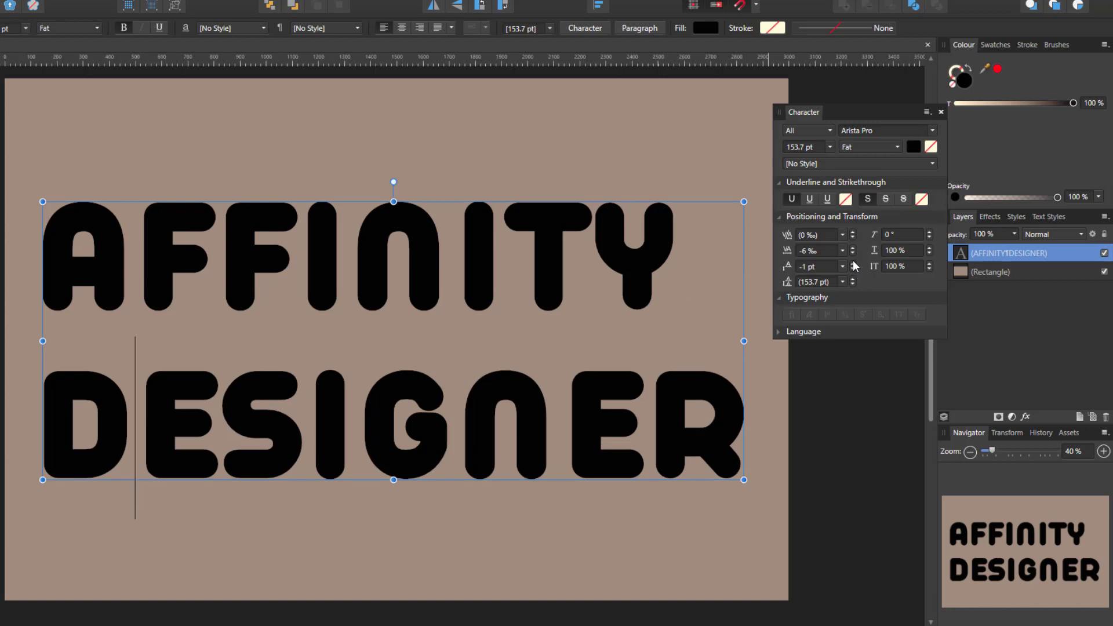
pyautogui.click(853, 263)
pyautogui.click(853, 262)
pyautogui.click(853, 262)
pyautogui.click(853, 263)
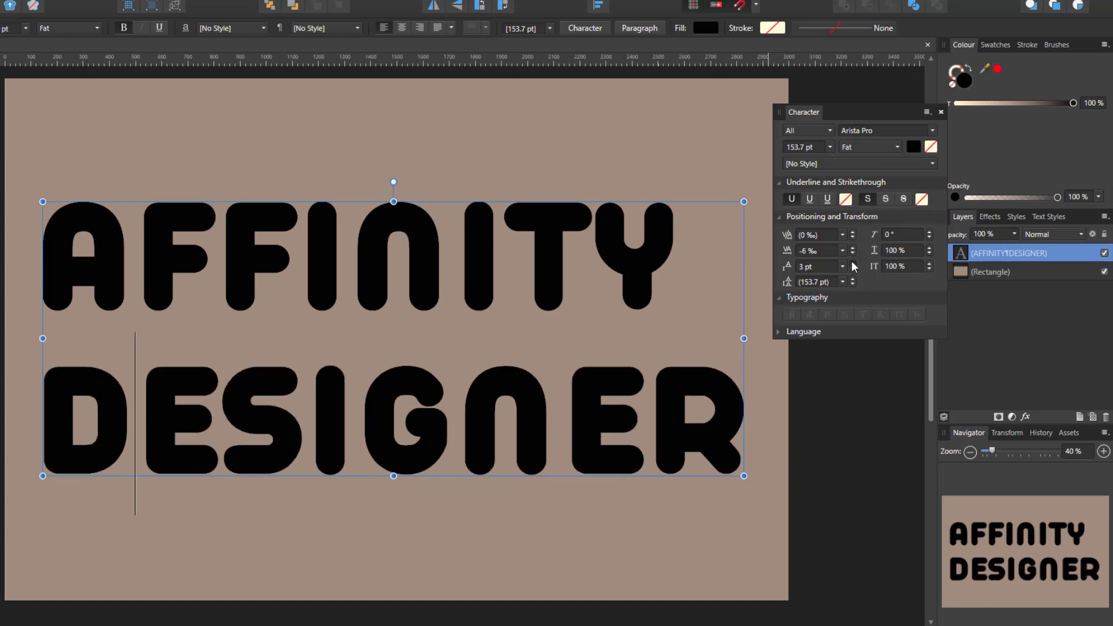
pyautogui.click(853, 263)
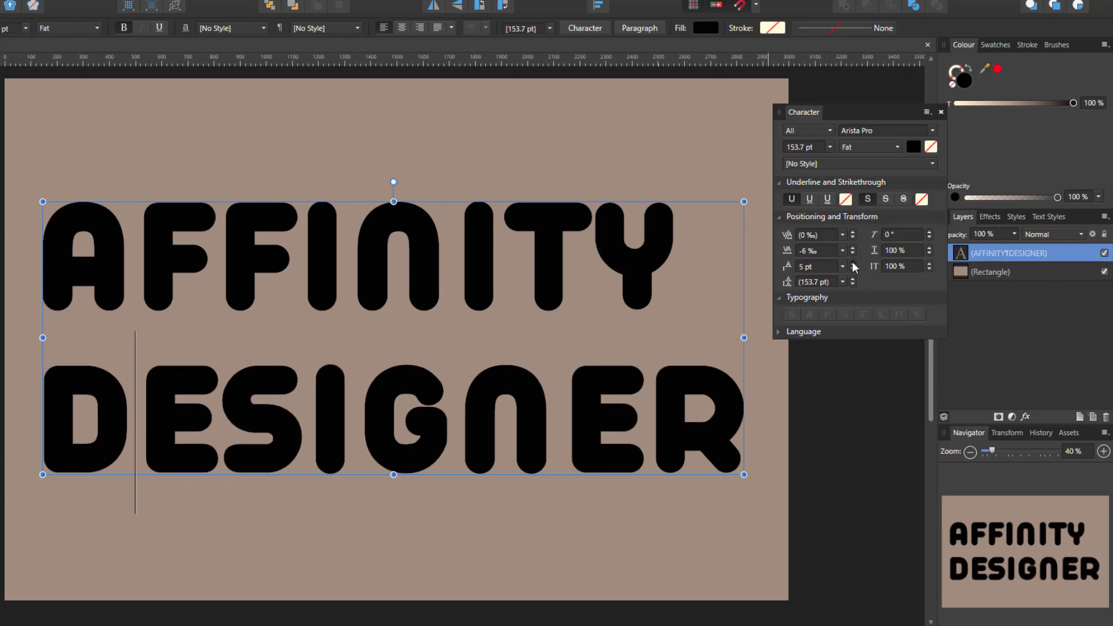
pyautogui.click(852, 263)
pyautogui.click(853, 263)
pyautogui.click(852, 263)
pyautogui.click(853, 263)
pyautogui.click(853, 263)
pyautogui.click(853, 263)
pyautogui.click(853, 263)
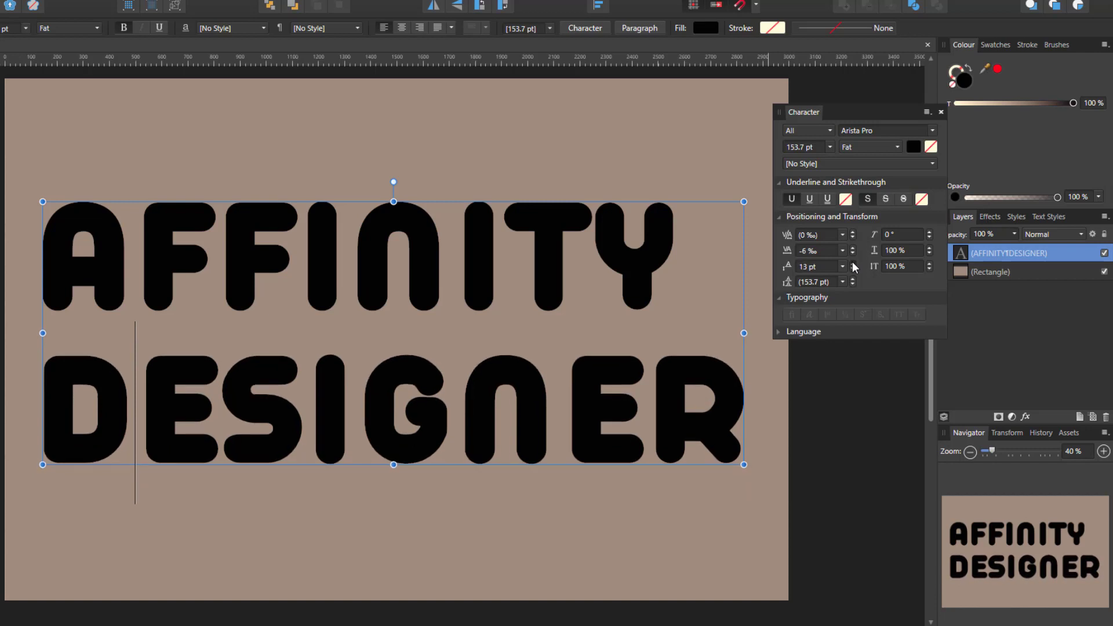
pyautogui.click(853, 263)
pyautogui.click(853, 262)
pyautogui.click(853, 264)
pyautogui.click(853, 263)
pyautogui.click(853, 264)
pyautogui.click(853, 263)
pyautogui.click(853, 264)
pyautogui.click(853, 264)
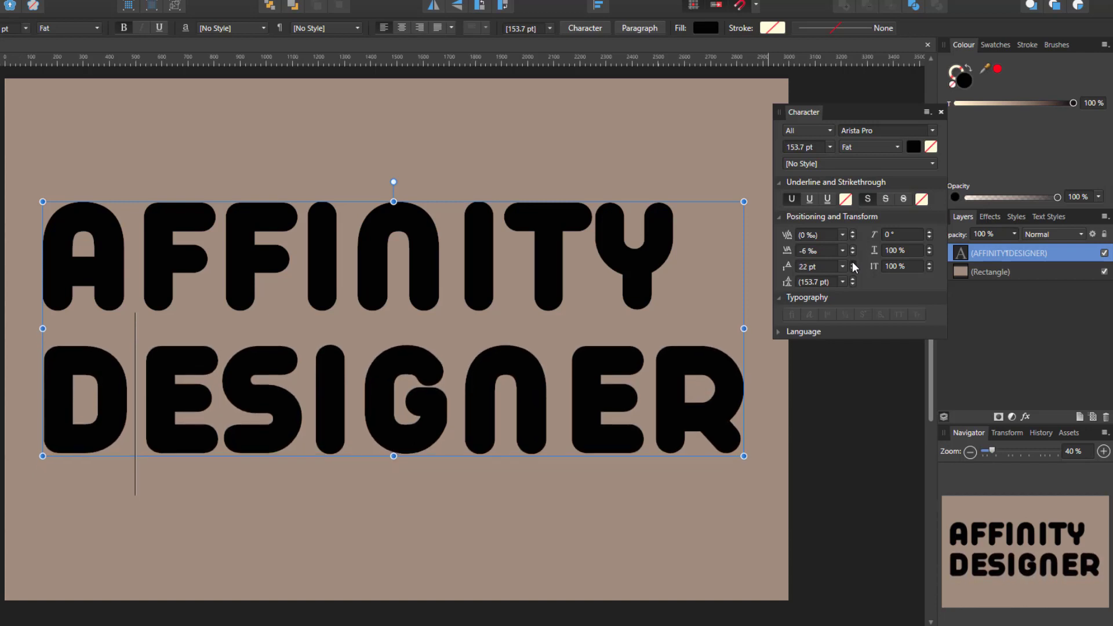
pyautogui.click(853, 264)
pyautogui.click(853, 264)
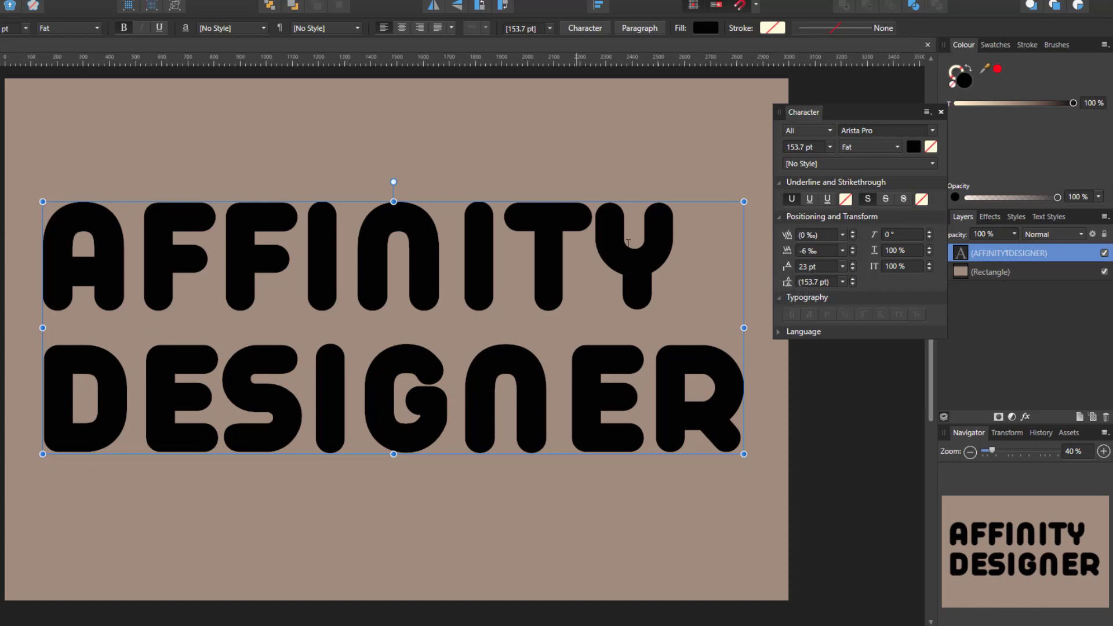
# - Select both lines of text and centre-align them relative to each other
pyautogui.moveTo(676, 255); pyautogui.dragTo(509, 266)
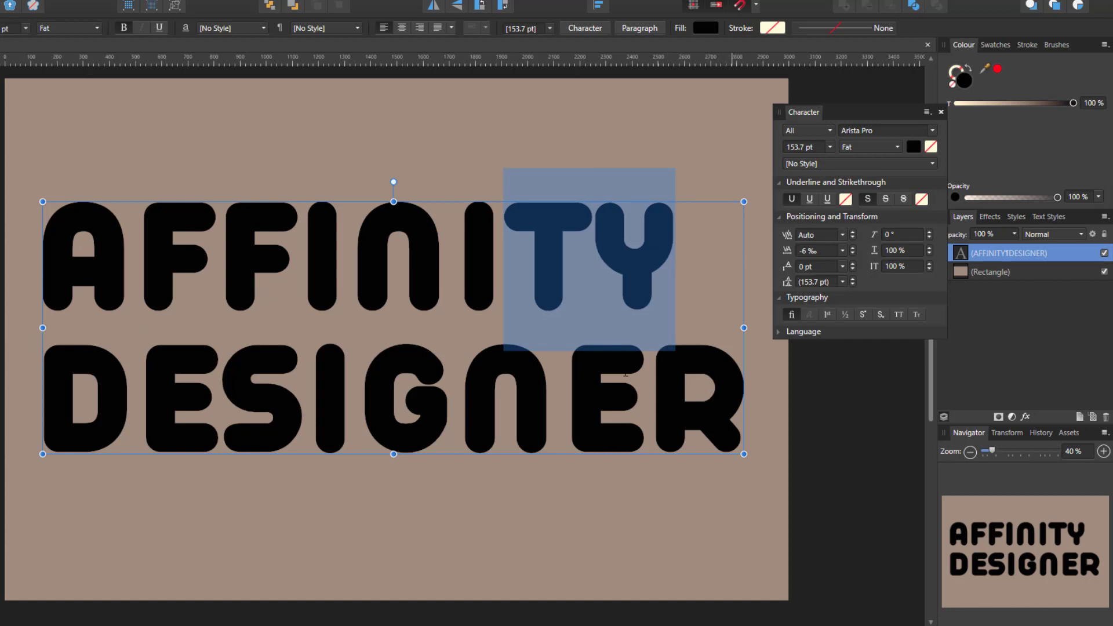
pyautogui.moveTo(737, 377); pyautogui.dragTo(22, 316)
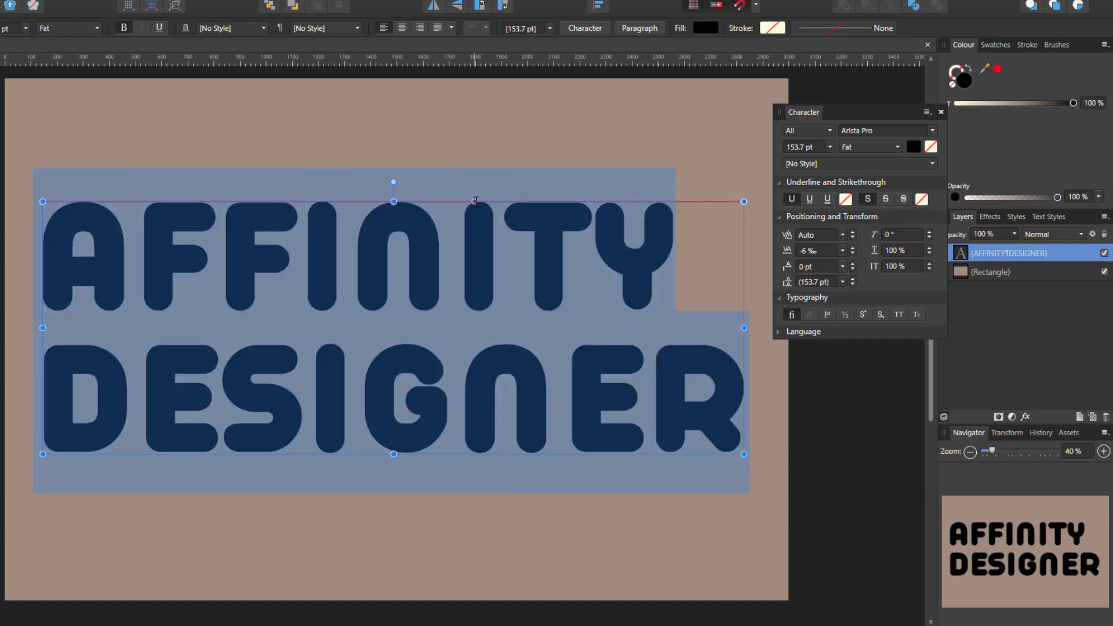
pyautogui.click(402, 28)
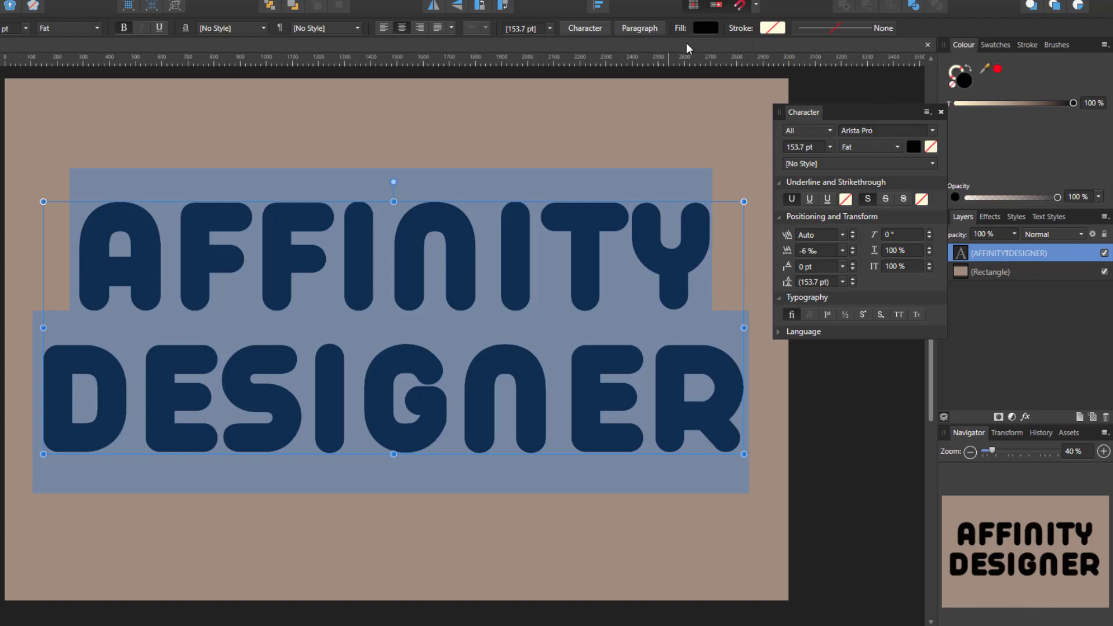
# - Realign the adjusted text block to the horizontal and vertical centre of the page
pyautogui.click(603, 5)
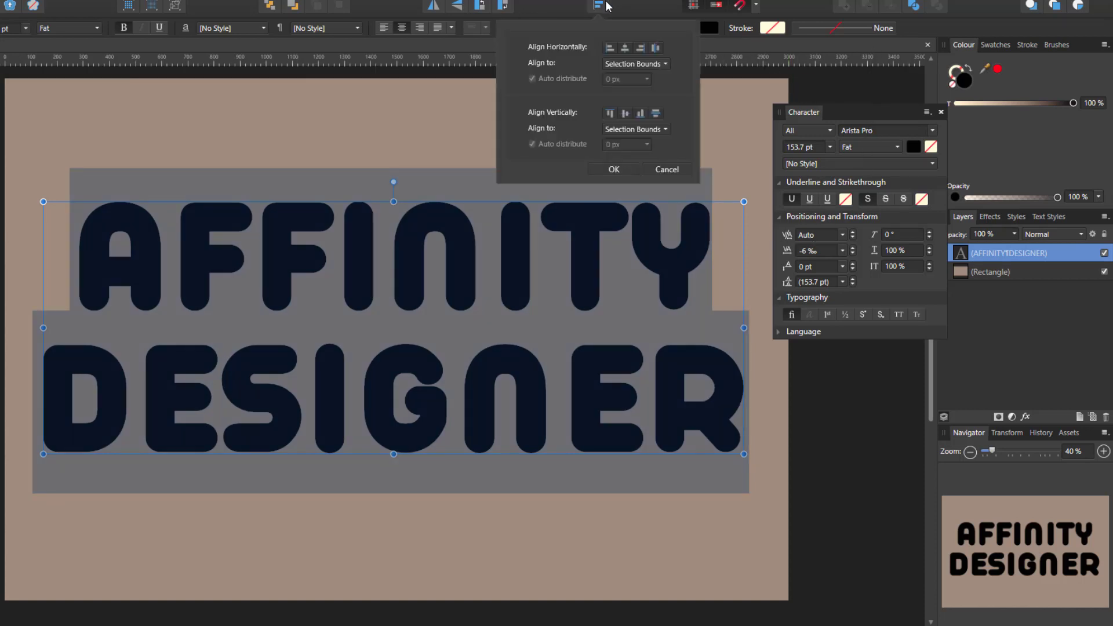
pyautogui.click(623, 48)
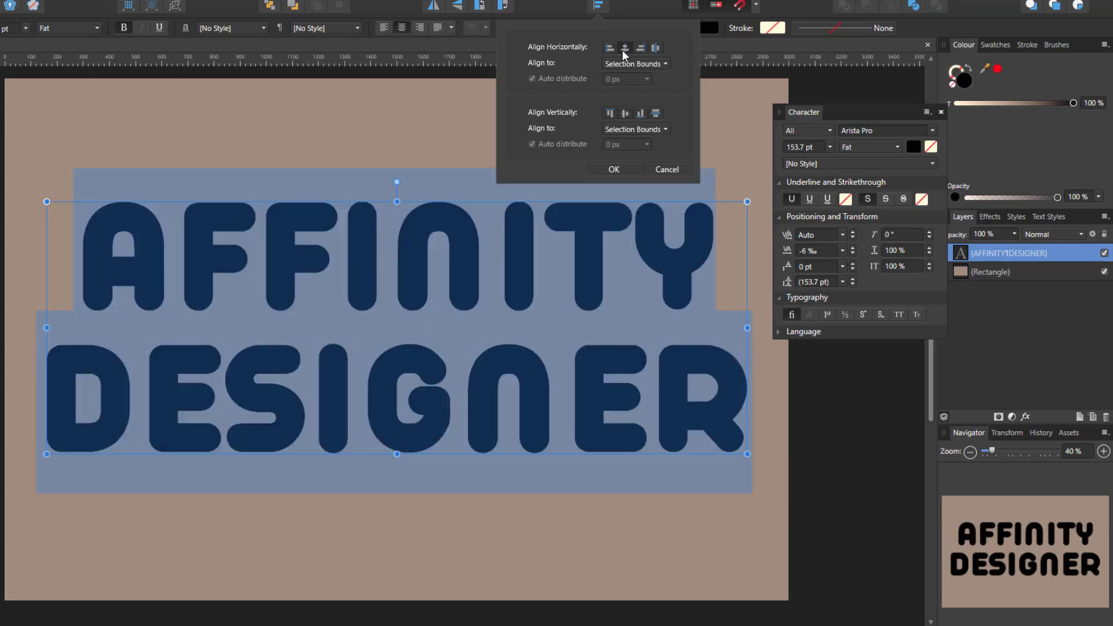
pyautogui.click(627, 112)
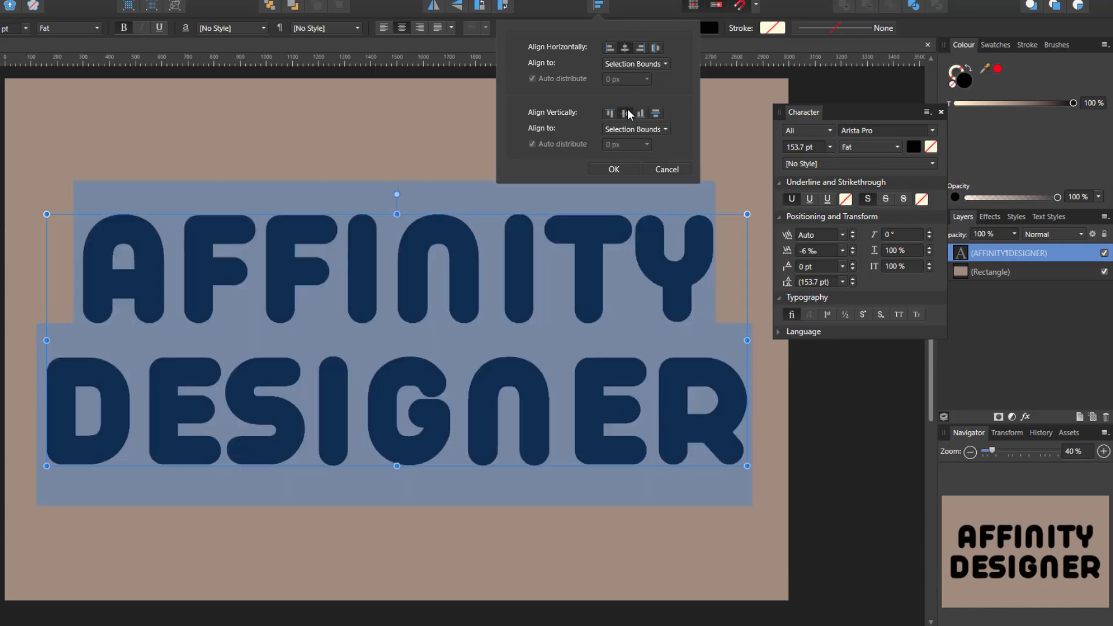
pyautogui.click(813, 43)
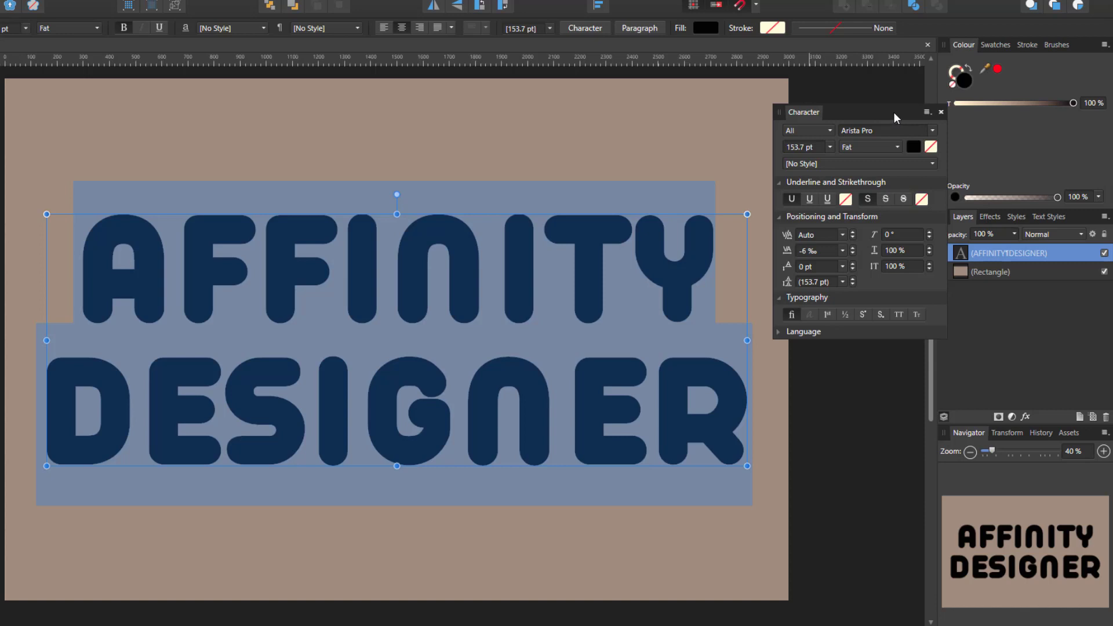
# - Give the selected text a linear gradient font colour with its start stop set to hex E00BB3
pyautogui.click(914, 147)
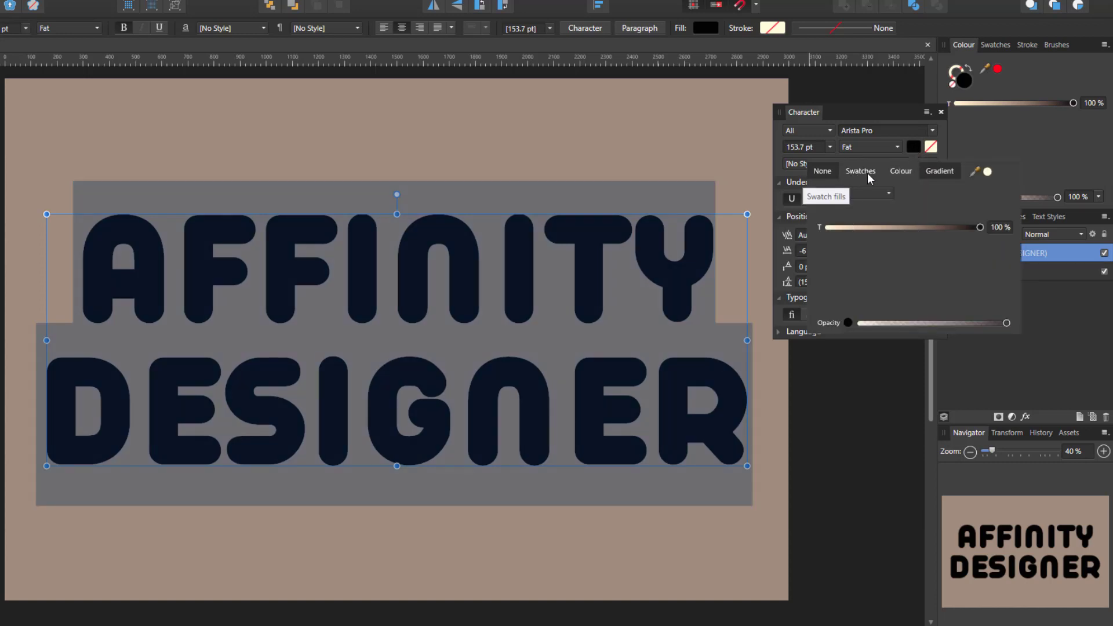
pyautogui.click(948, 171)
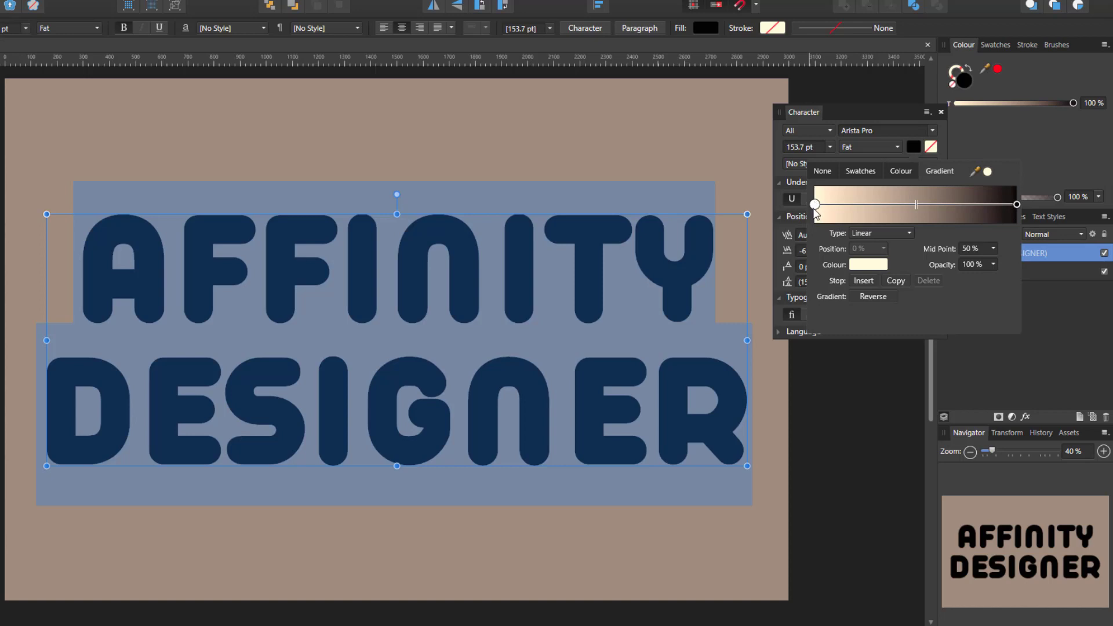
pyautogui.click(864, 266)
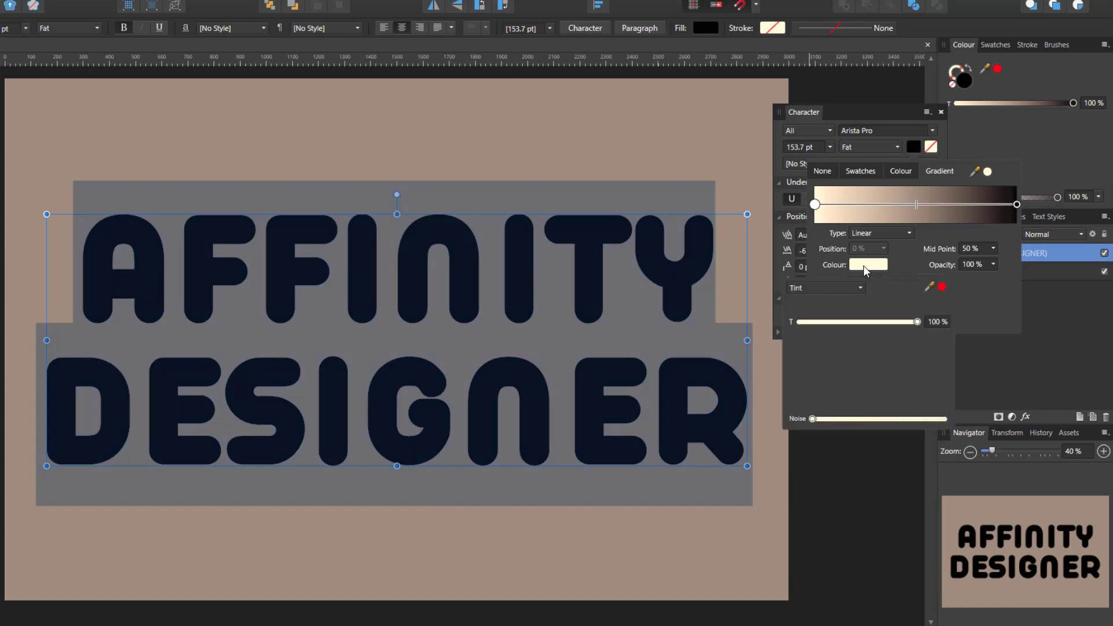
pyautogui.click(859, 286)
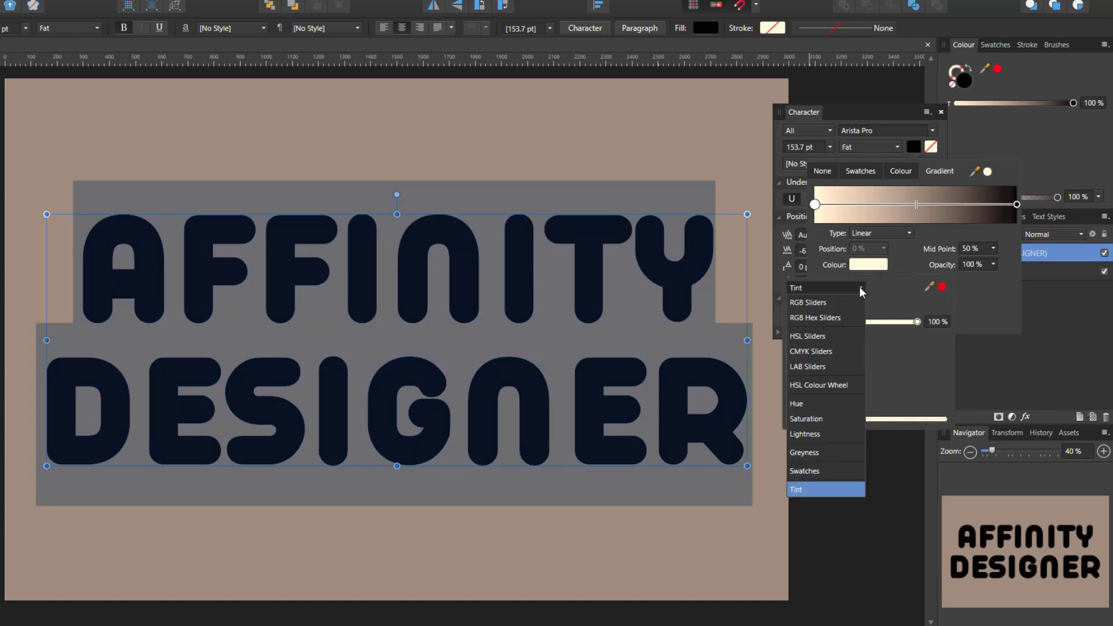
pyautogui.click(828, 321)
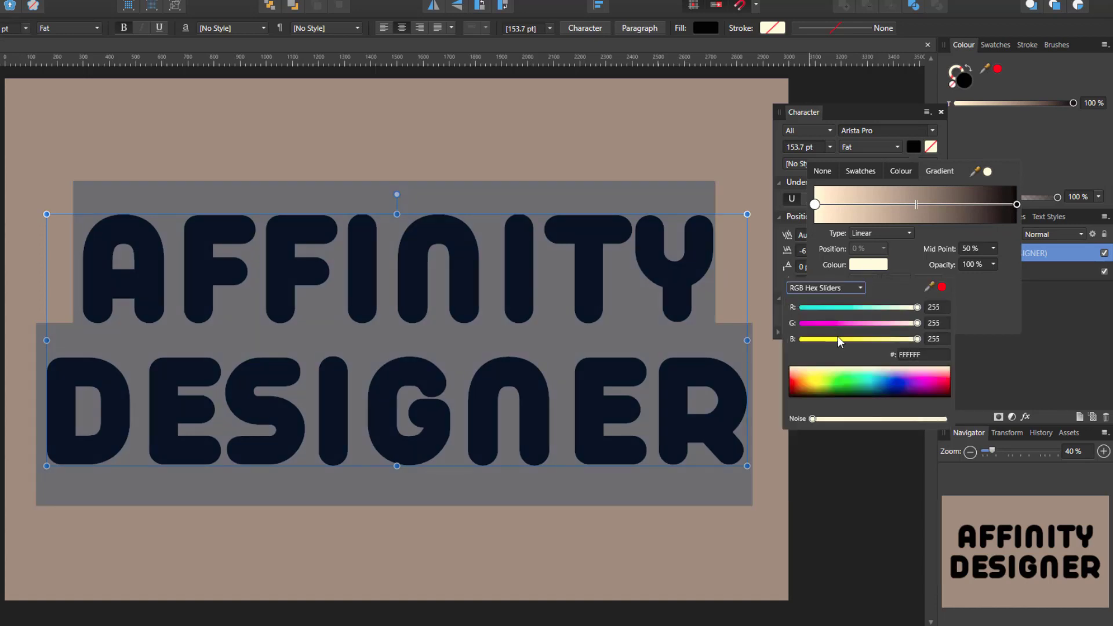
pyautogui.click(918, 355)
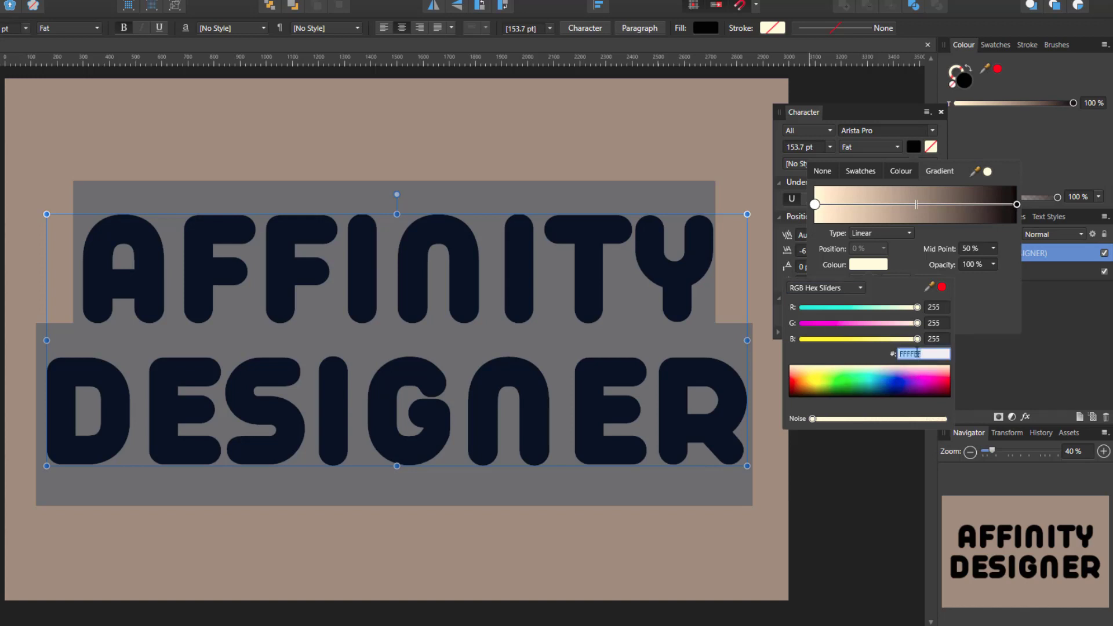
pyautogui.write('E')
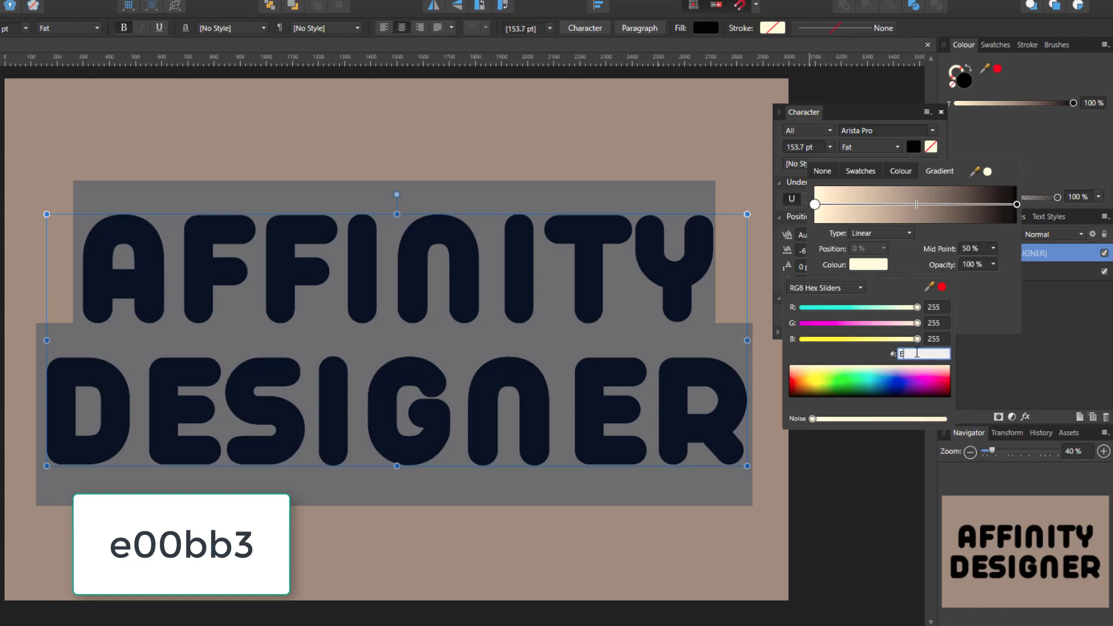
pyautogui.write('00BB3')
pyautogui.press('Return')
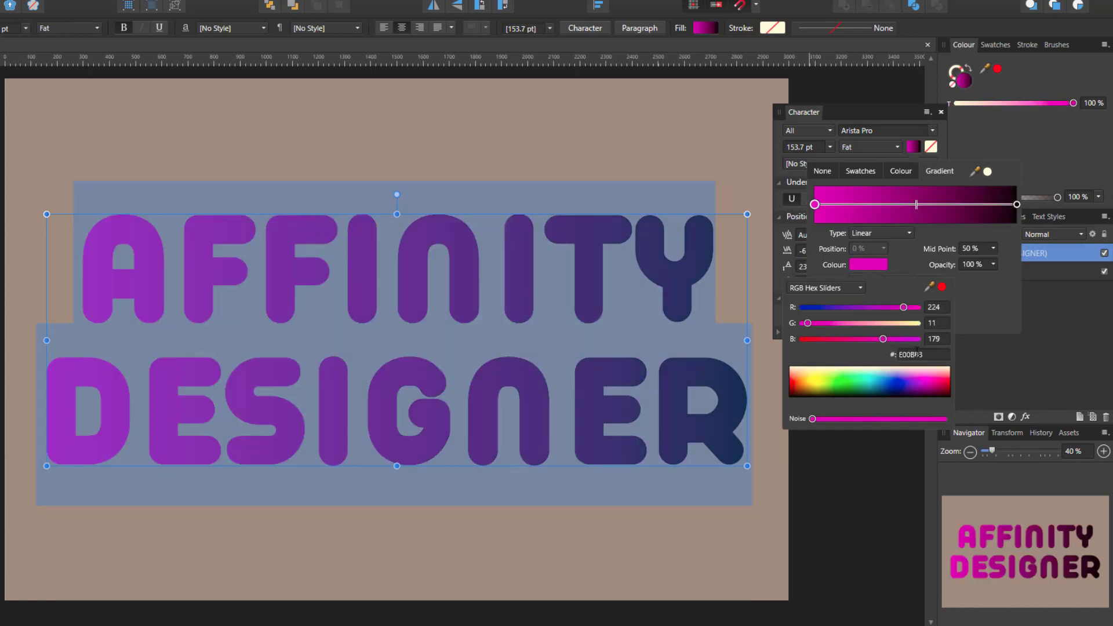
pyautogui.click(901, 255)
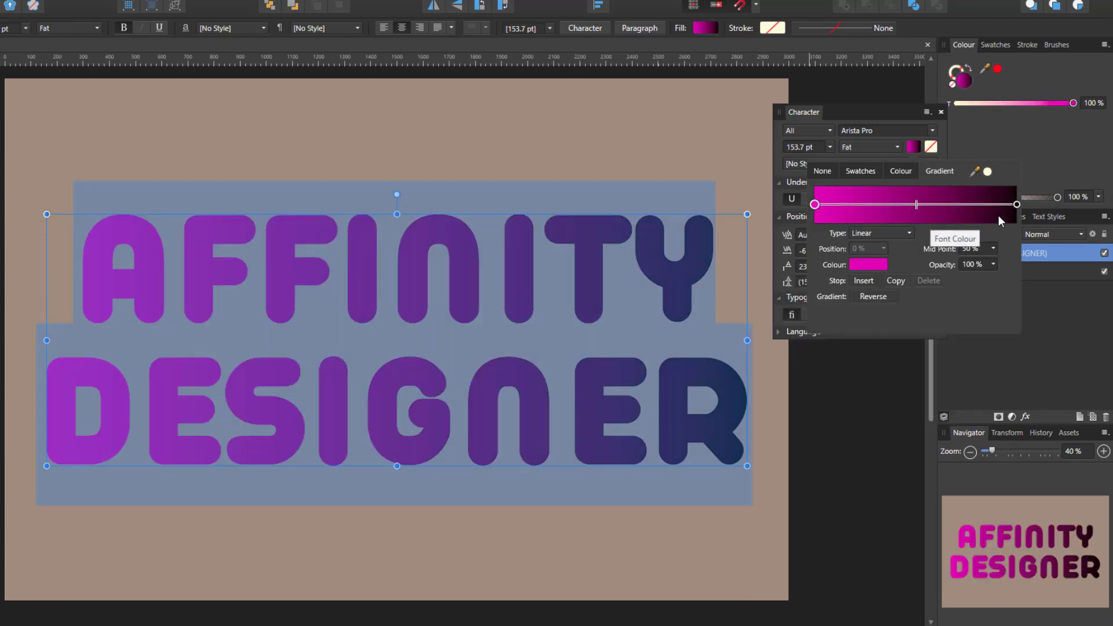
# - Set the end stop of the text's gradient to hex F2FF19 and deselect the text
pyautogui.click(1017, 205)
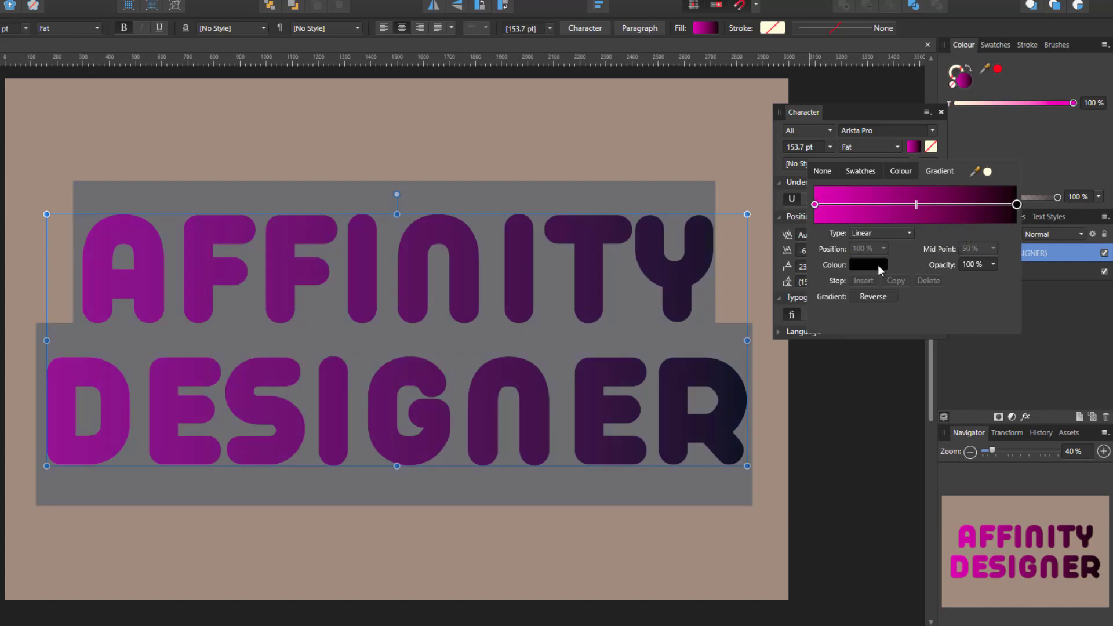
pyautogui.click(878, 264)
pyautogui.doubleClick(914, 354)
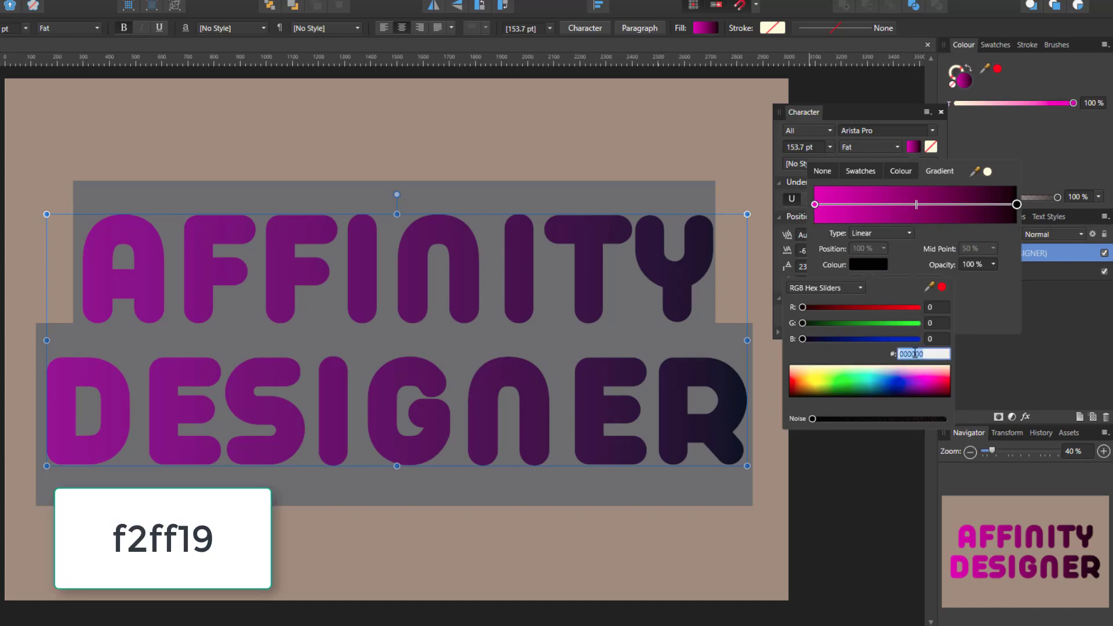
pyautogui.write('f2ff19')
pyautogui.press('Return')
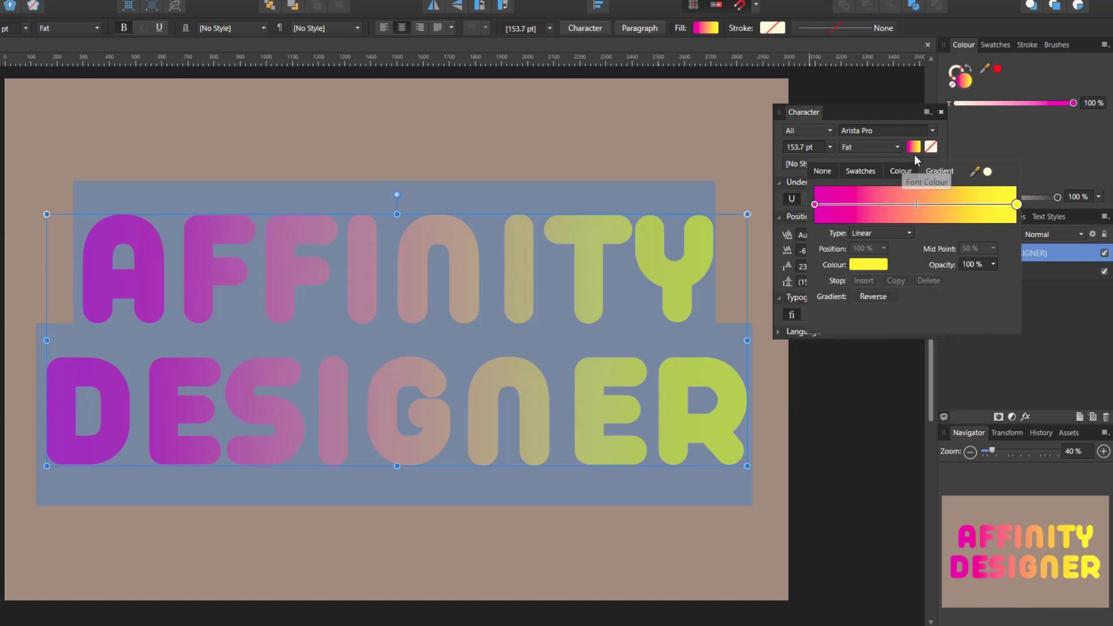
pyautogui.click(831, 377)
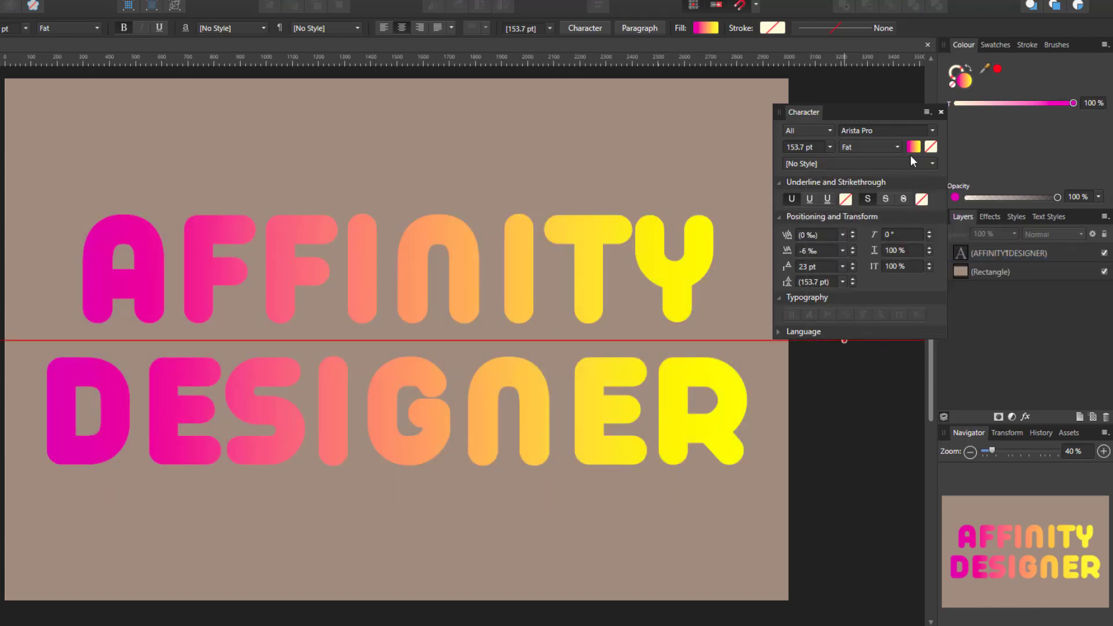
# - Add an Outline layer effect to the text layer with a radius of 0.2 px
pyautogui.click(940, 111)
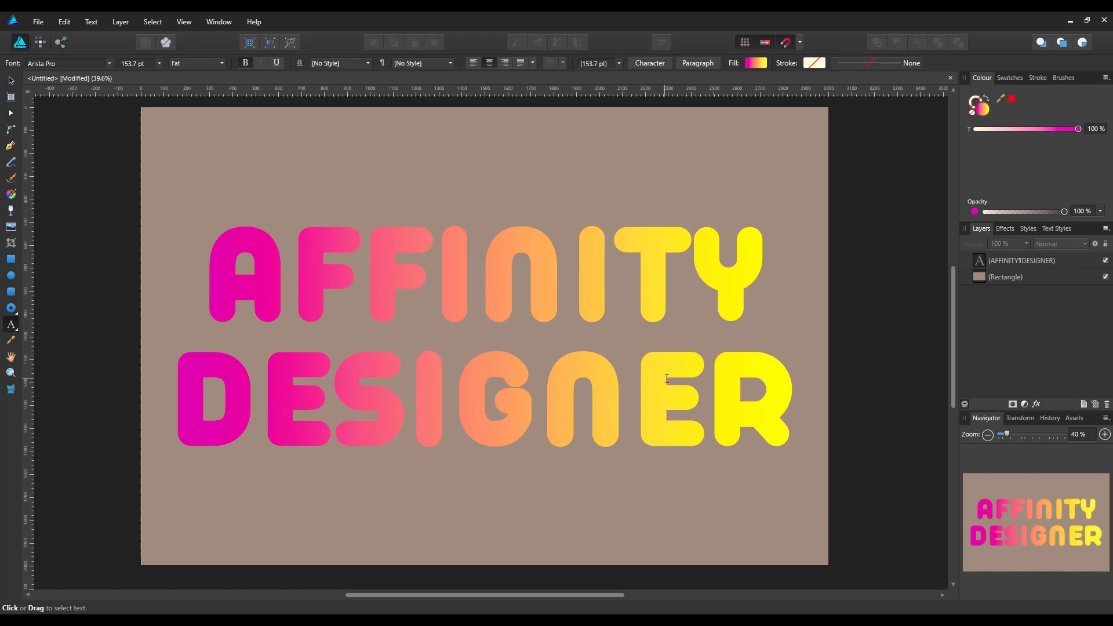
pyautogui.click(1027, 262)
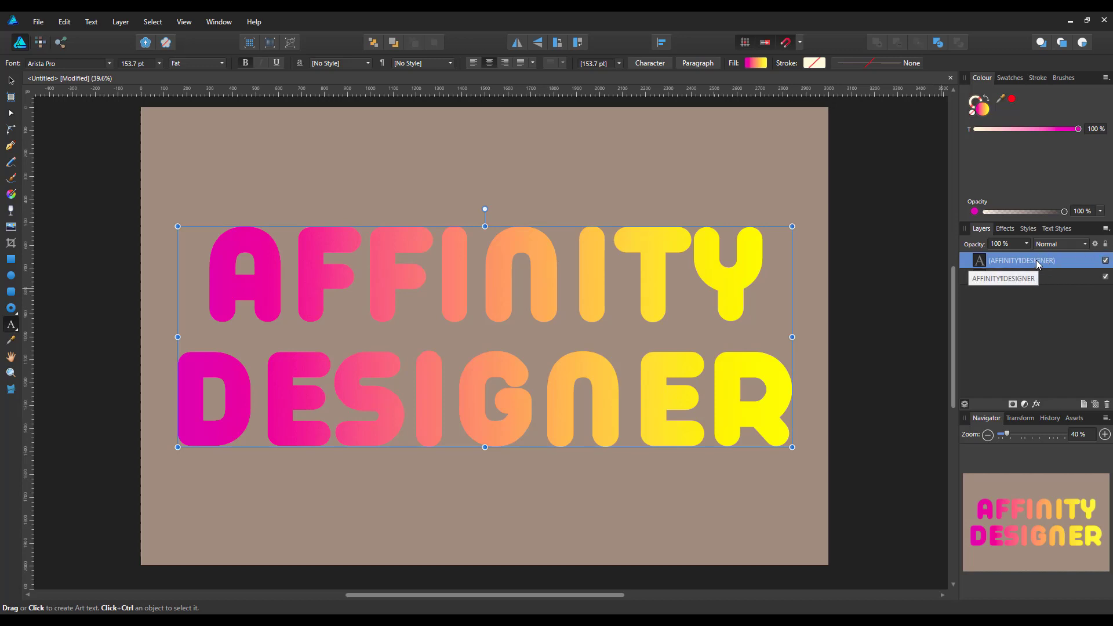
pyautogui.click(1038, 404)
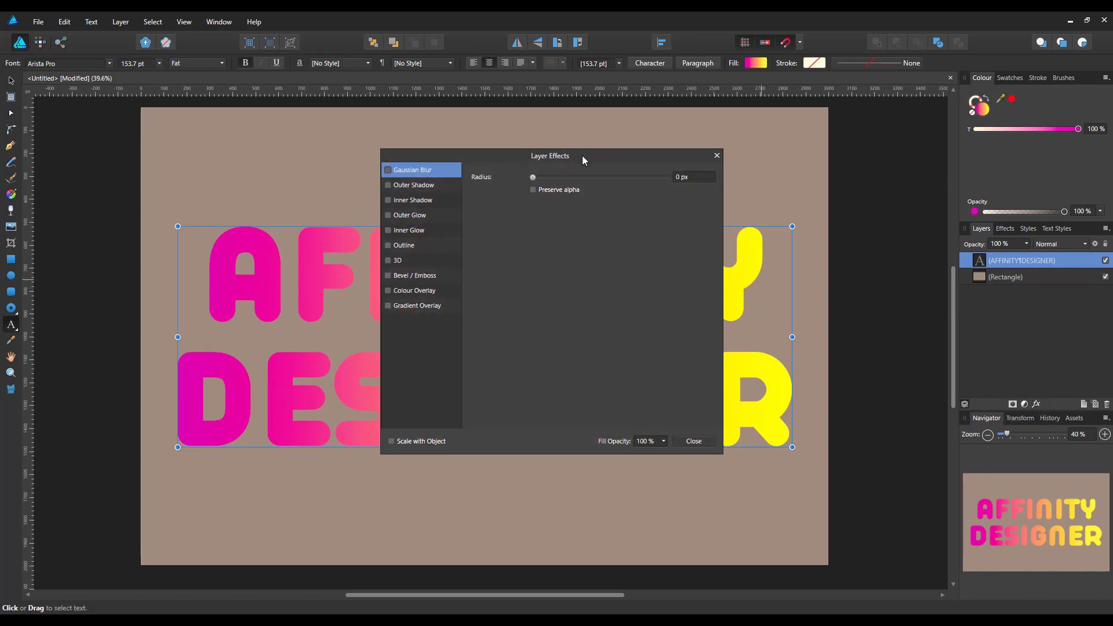
pyautogui.moveTo(584, 153); pyautogui.dragTo(972, 151)
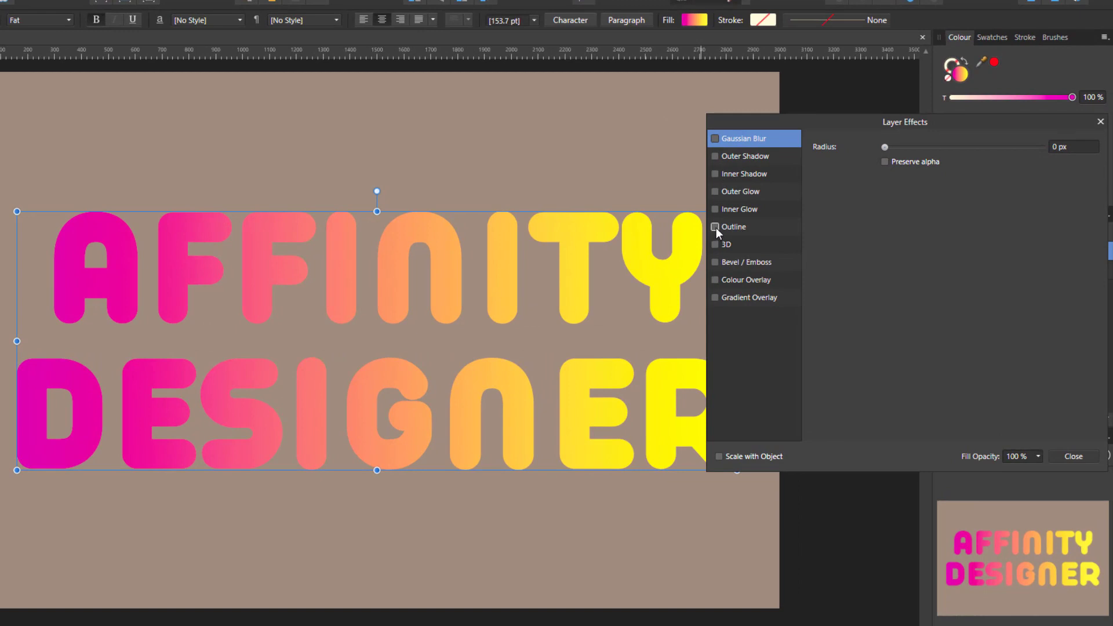
pyautogui.click(716, 227)
pyautogui.click(742, 227)
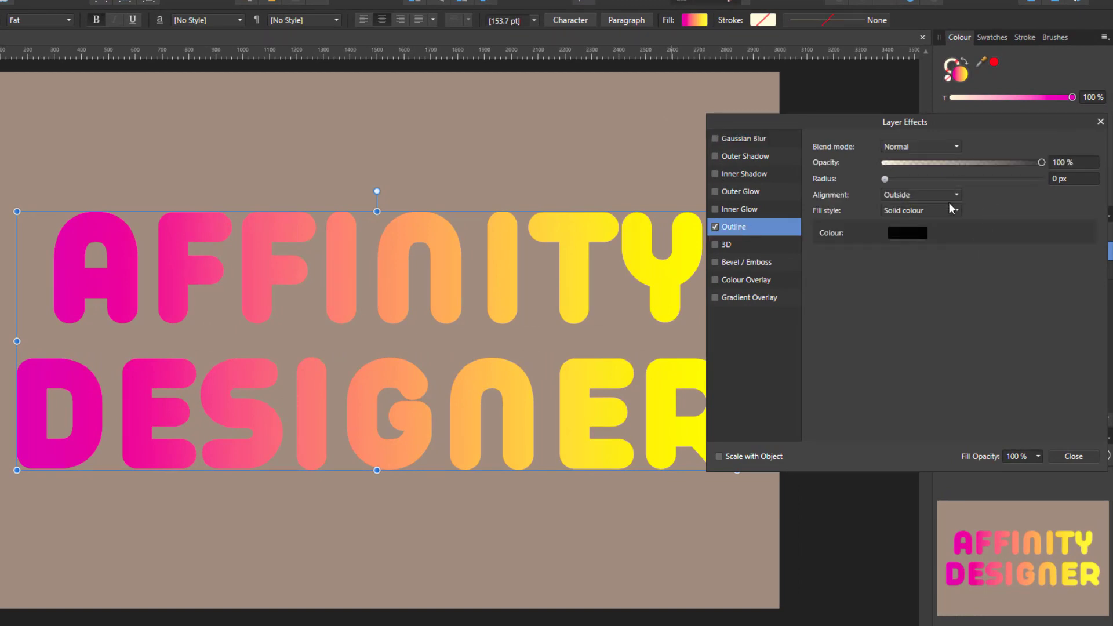
pyautogui.click(1055, 180)
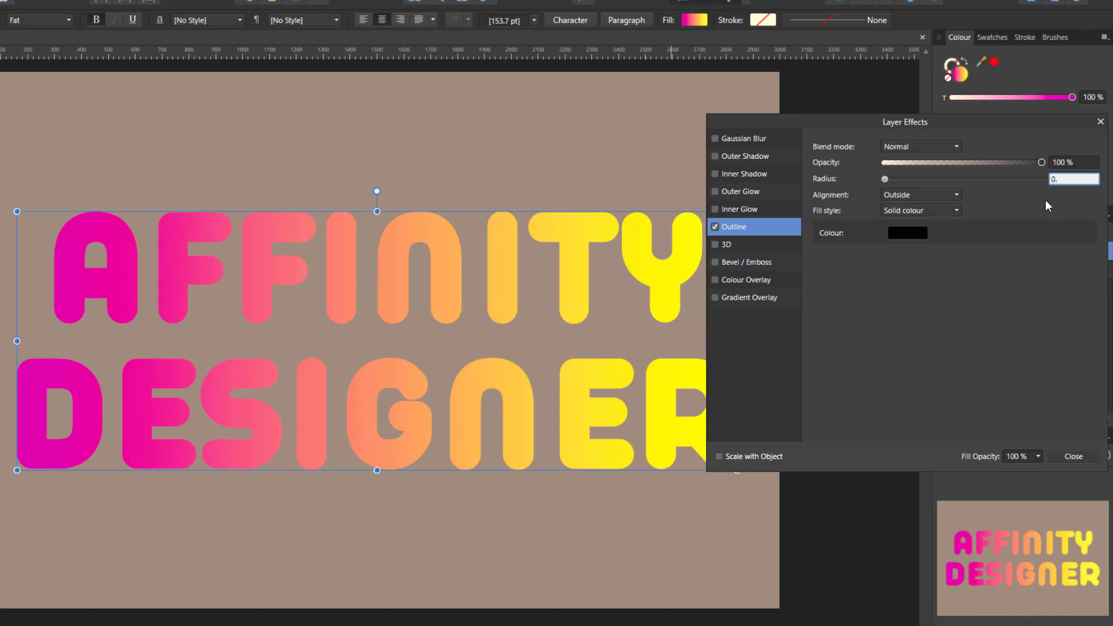
pyautogui.press('Return')
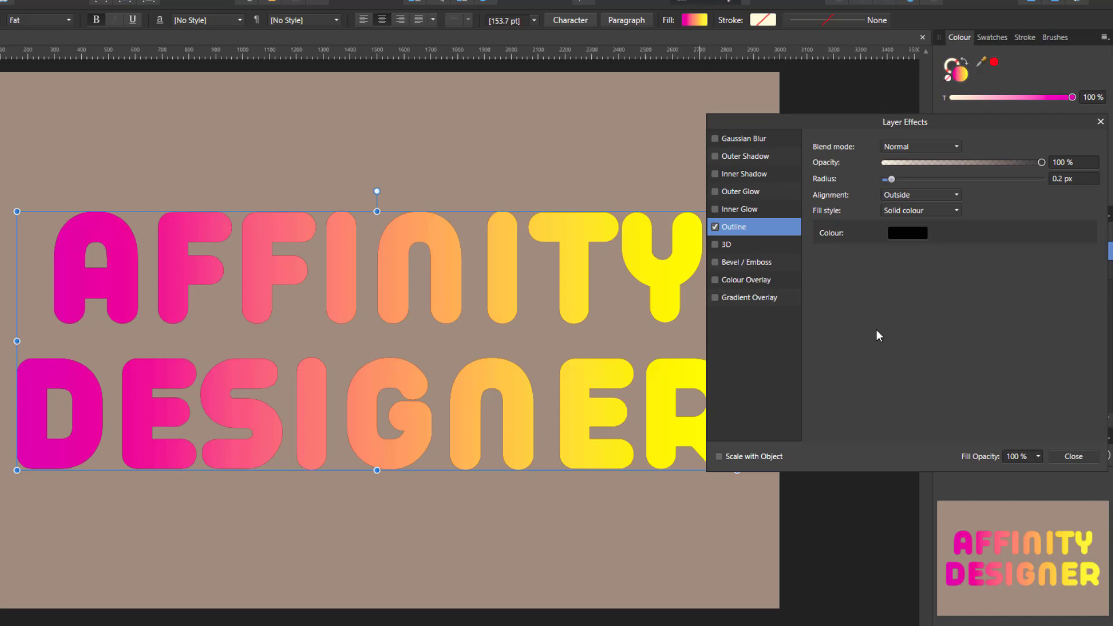
# - Add a Bevel / Emboss effect of type Emboss to the text with a 28 px radius and 11 px soften
pyautogui.click(714, 262)
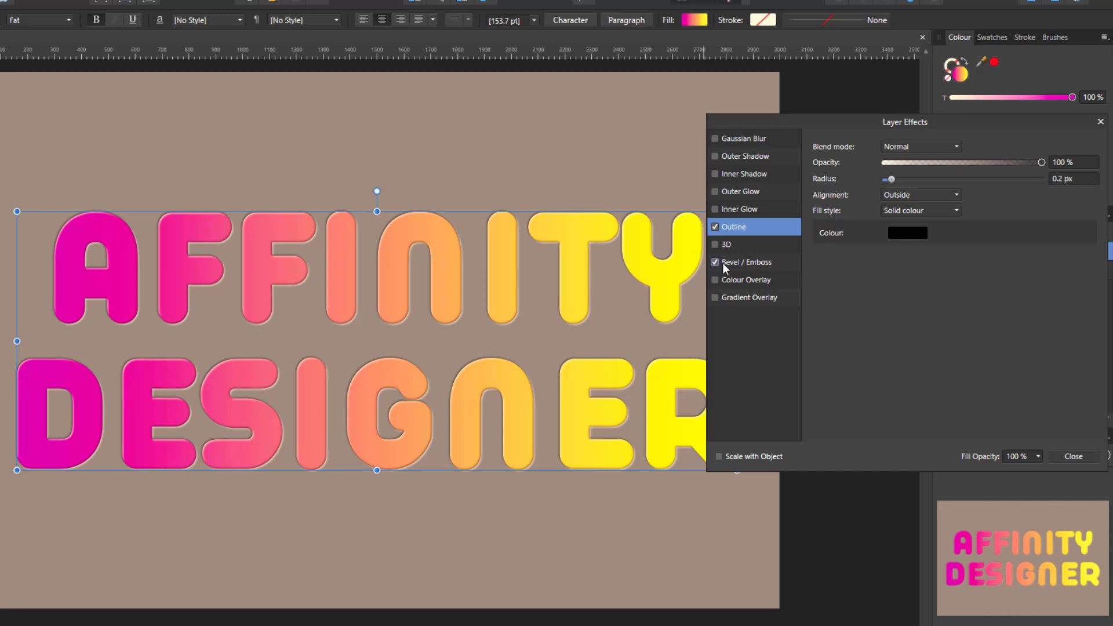
pyautogui.click(758, 262)
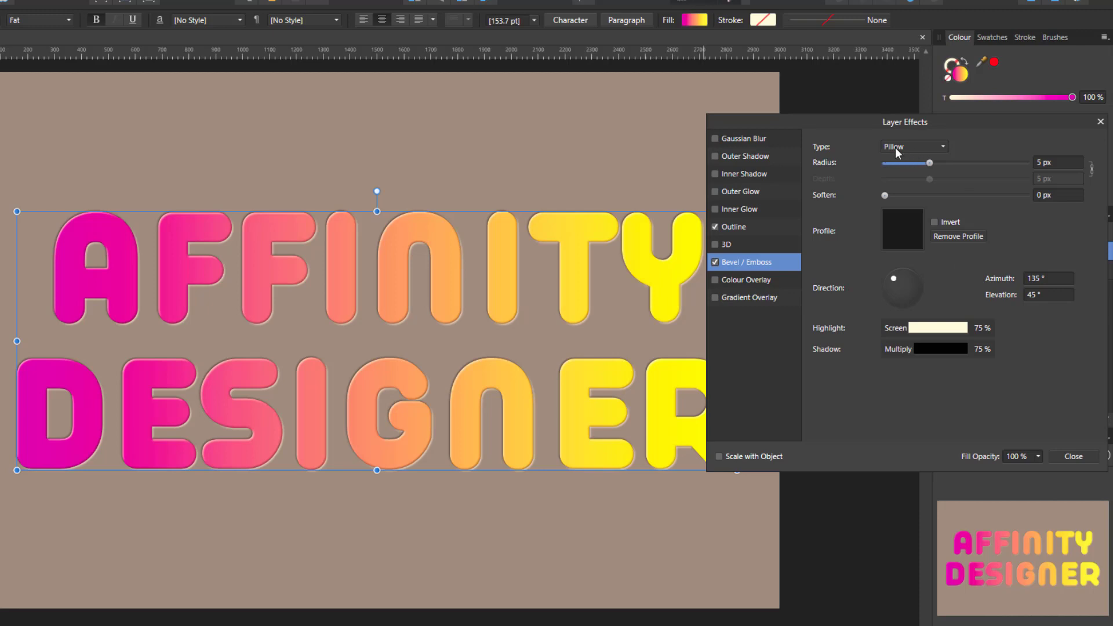
pyautogui.click(942, 150)
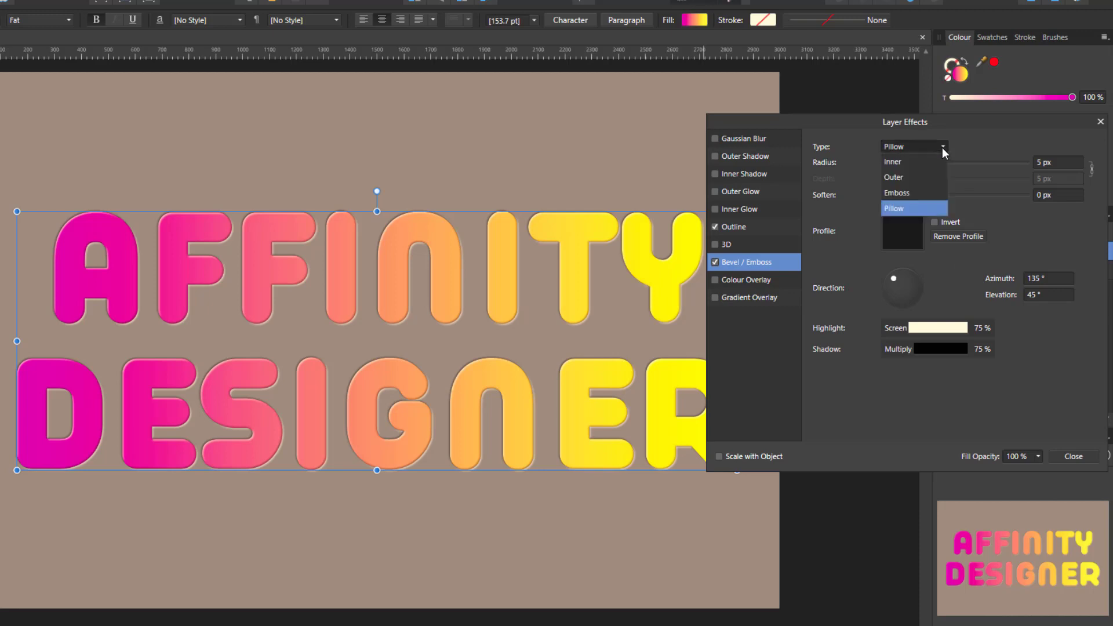
pyautogui.click(903, 194)
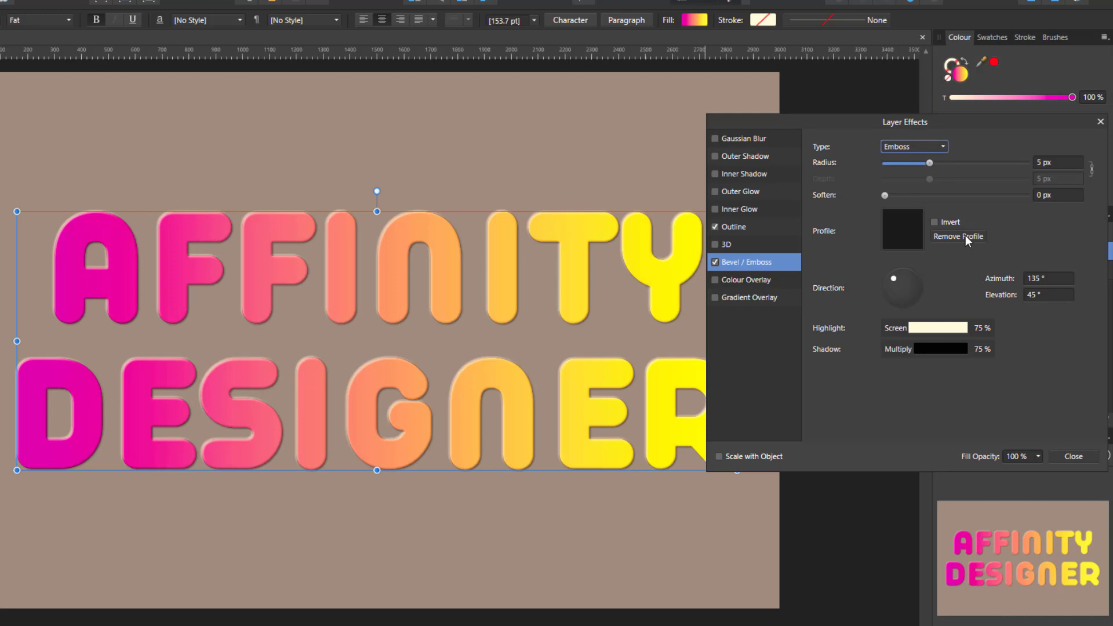
pyautogui.click(1046, 164)
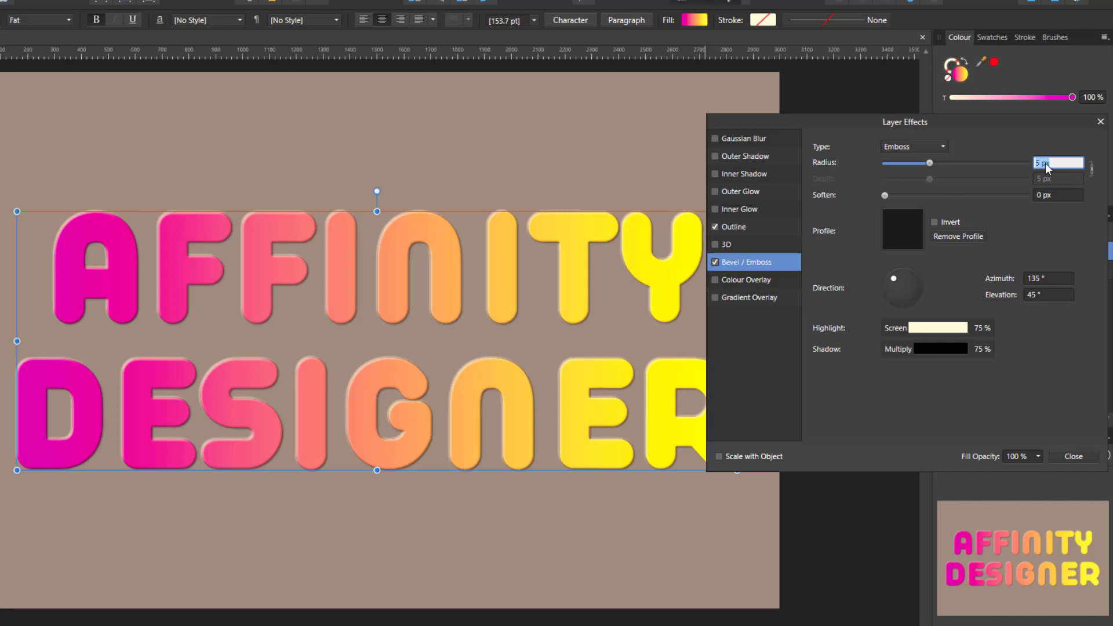
pyautogui.press('Return')
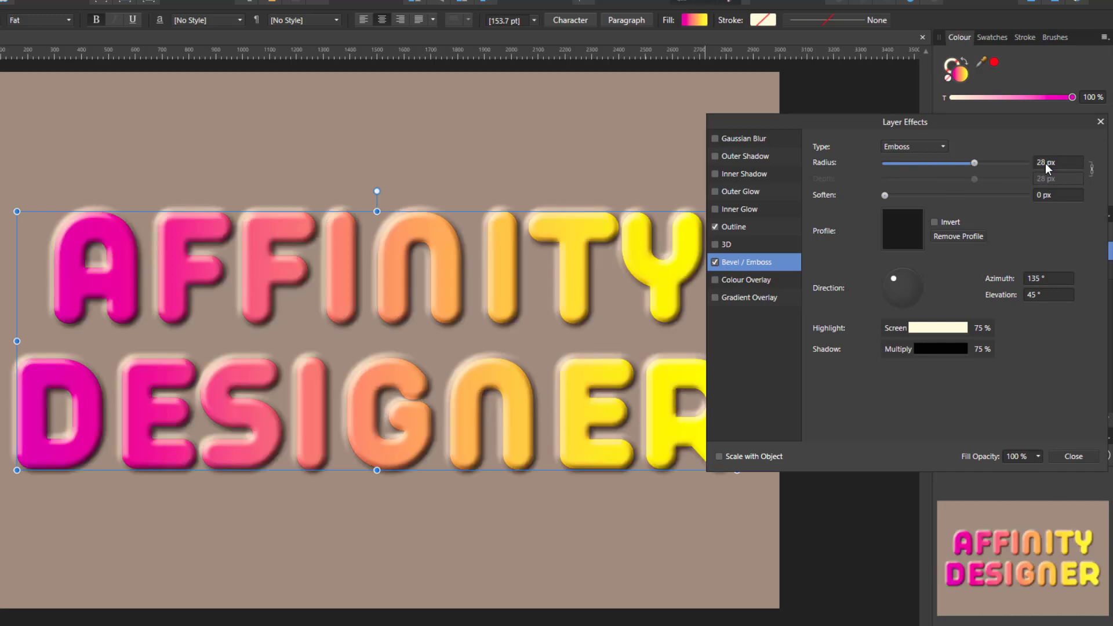
pyautogui.click(1048, 196)
pyautogui.write('11')
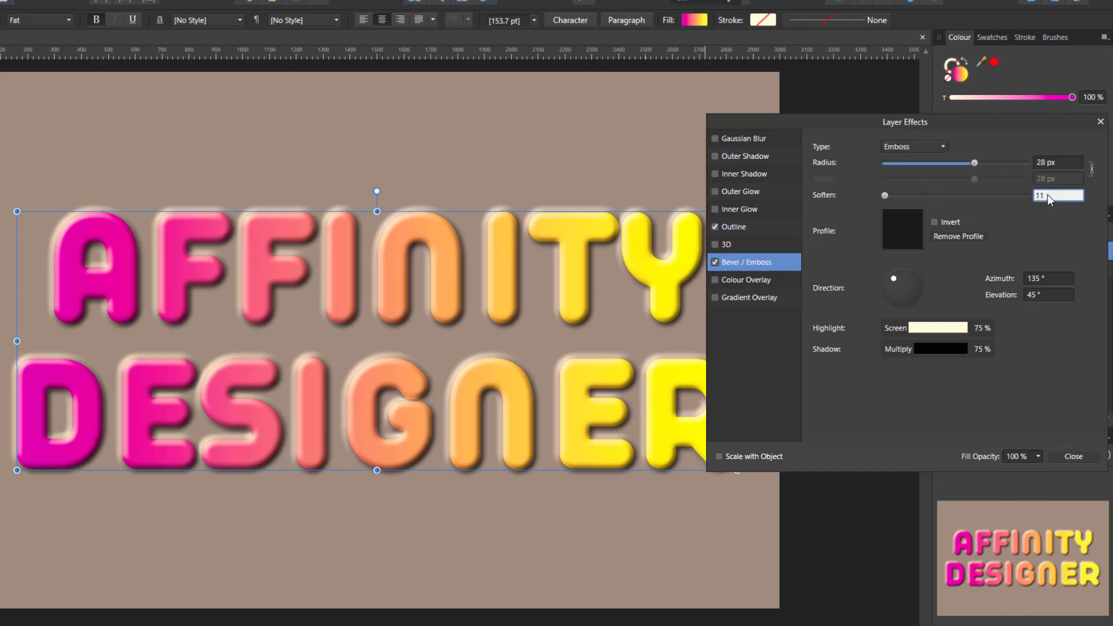
pyautogui.press('Return')
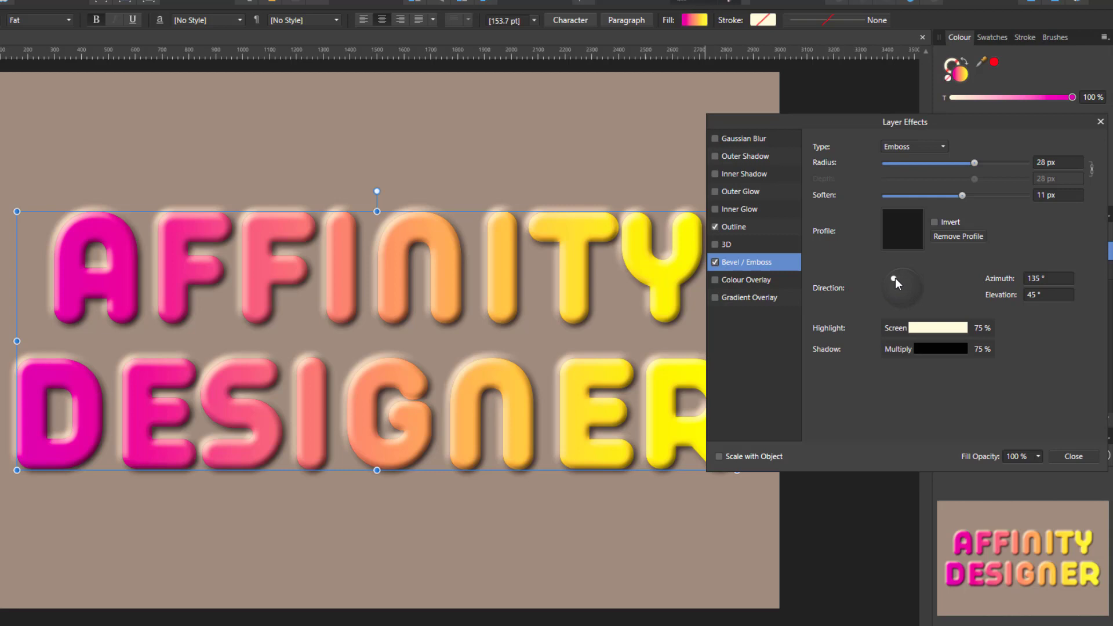
# - Set the emboss light direction to an azimuth of 27° and an elevation of 40°
pyautogui.moveTo(895, 277)
pyautogui.mouseDown()
pyautogui.moveTo(908, 302)
pyautogui.moveTo(915, 283)
pyautogui.mouseUp()
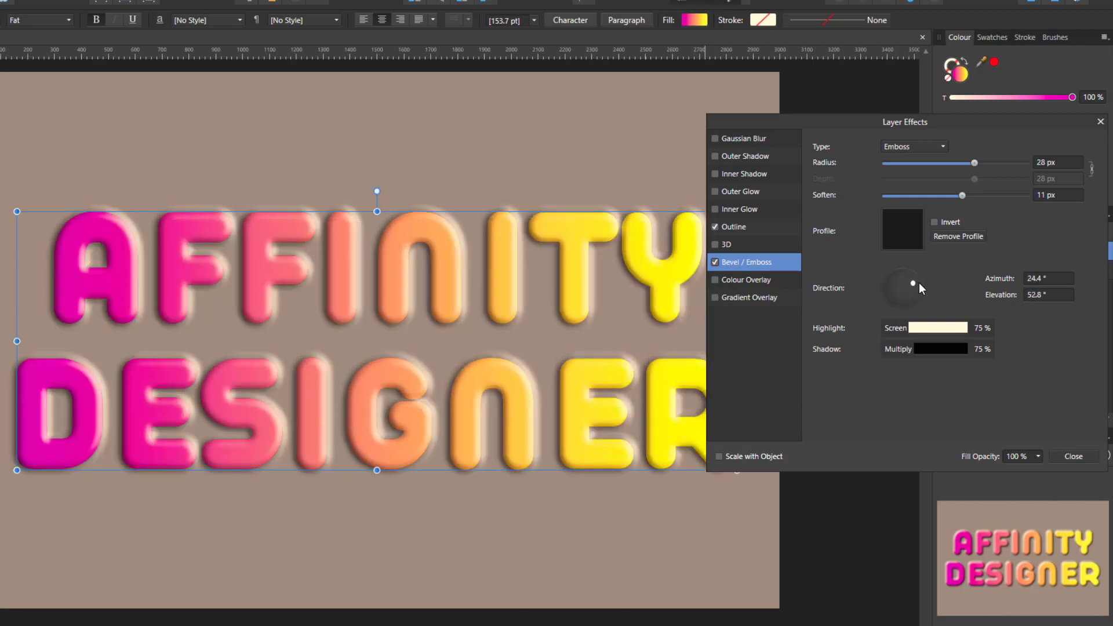
pyautogui.click(1040, 280)
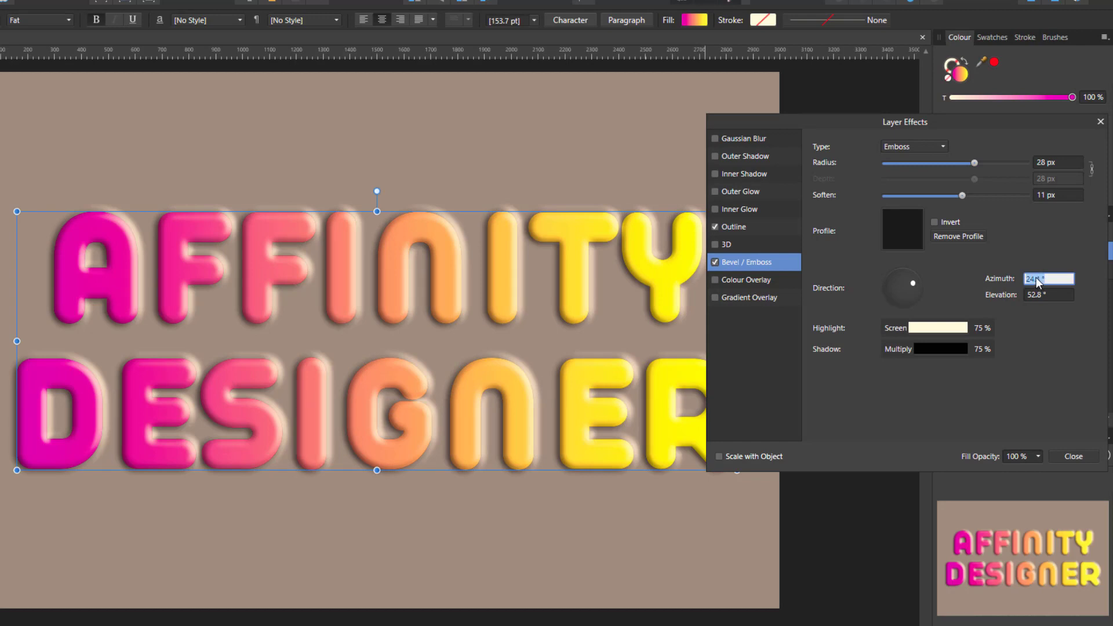
pyautogui.write('27')
pyautogui.click(1046, 295)
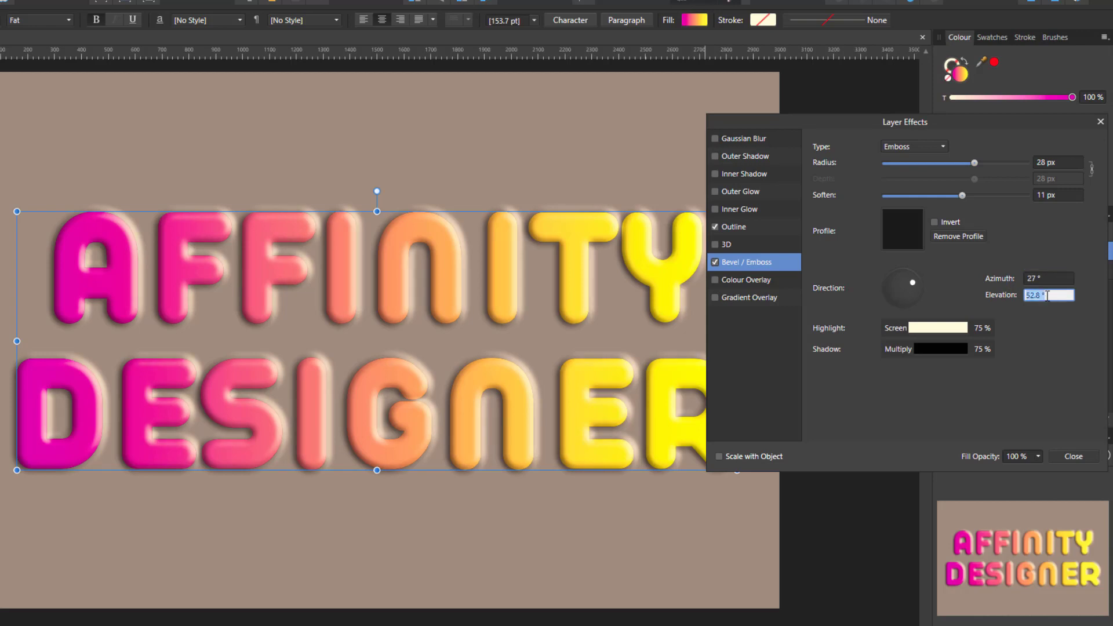
pyautogui.write('40')
pyautogui.press('Return')
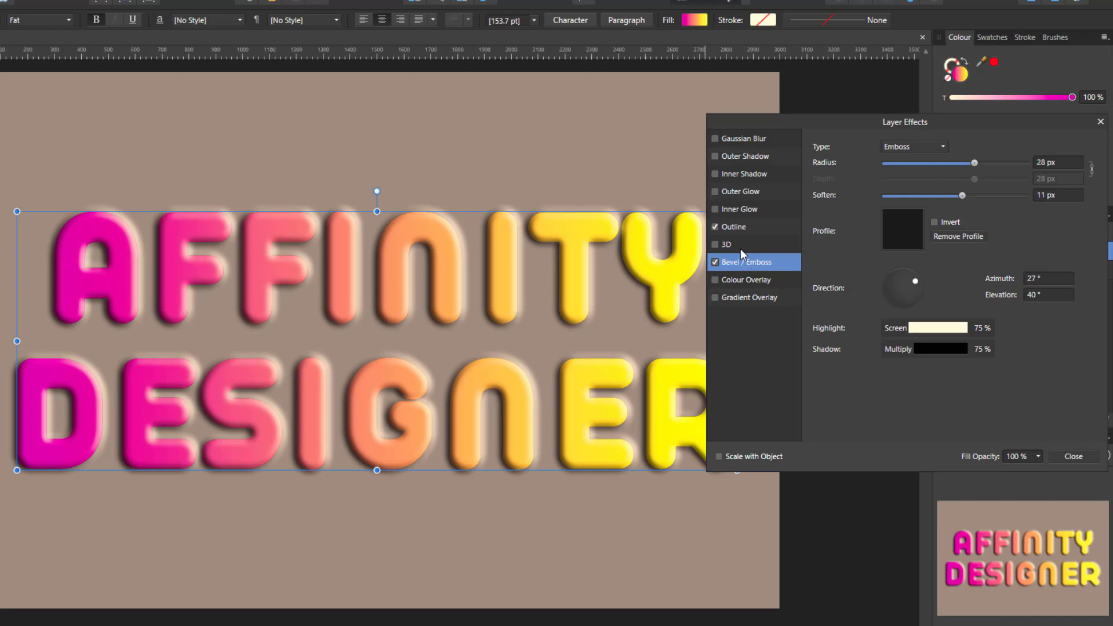
# - Add an Inner Shadow effect to the text with a 33 px radius, 30 px offset and 93 % intensity
pyautogui.click(742, 174)
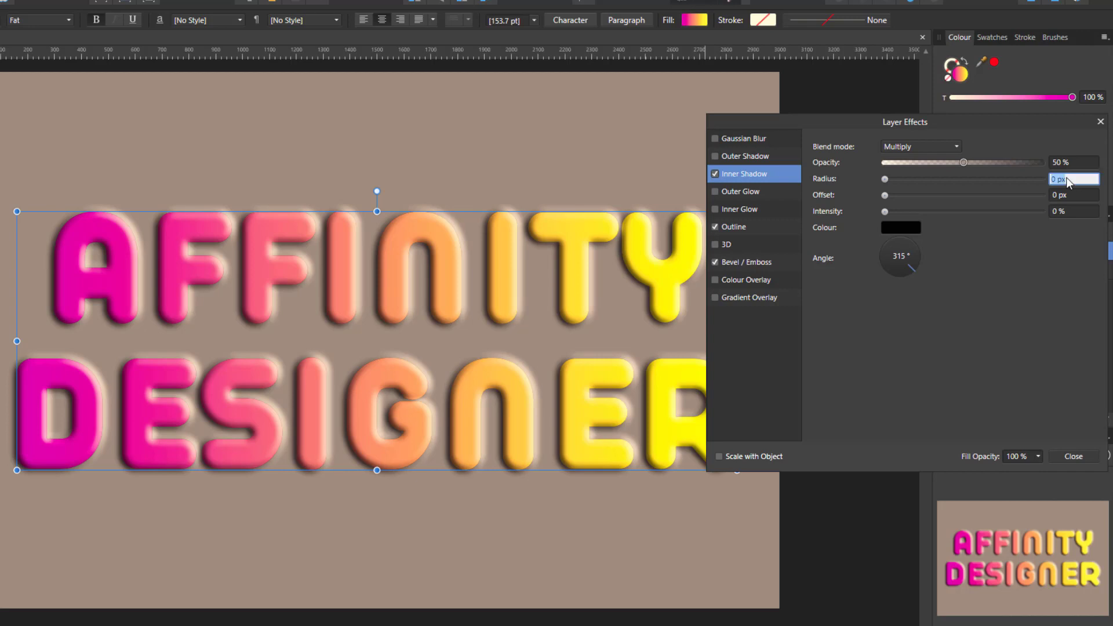
pyautogui.write('33')
pyautogui.press('Return')
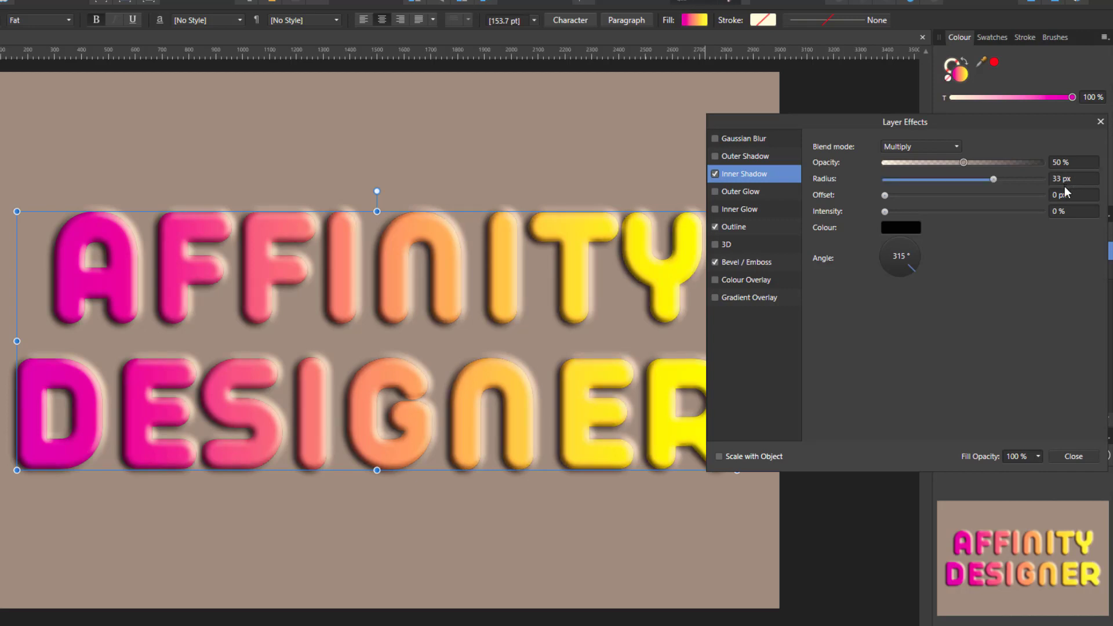
pyautogui.click(1064, 195)
pyautogui.write('30')
pyautogui.press('Return')
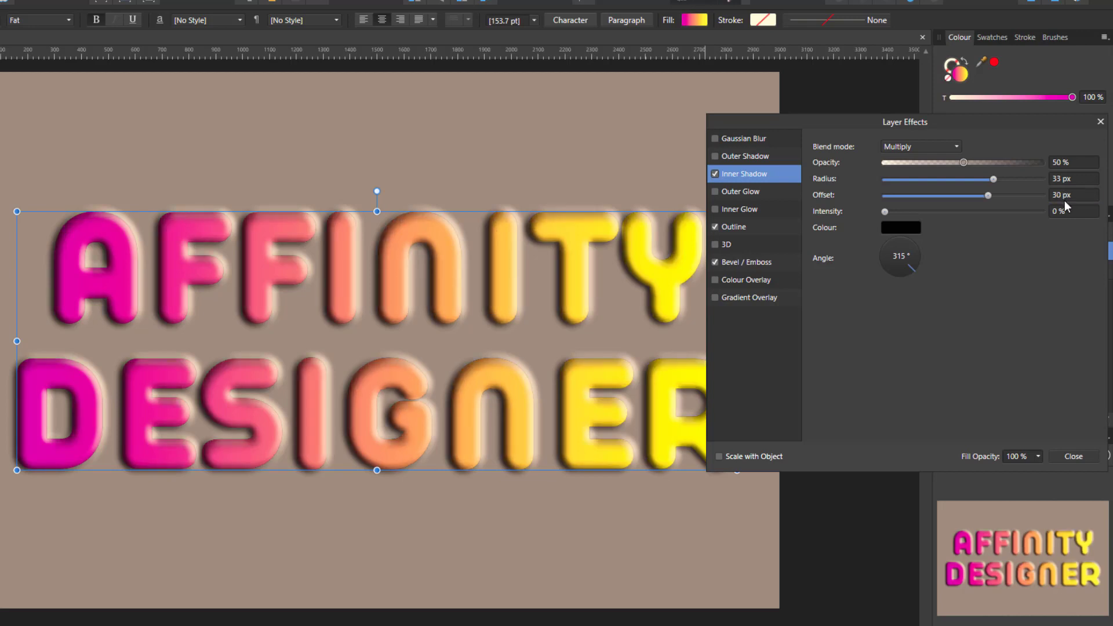
pyautogui.click(1060, 211)
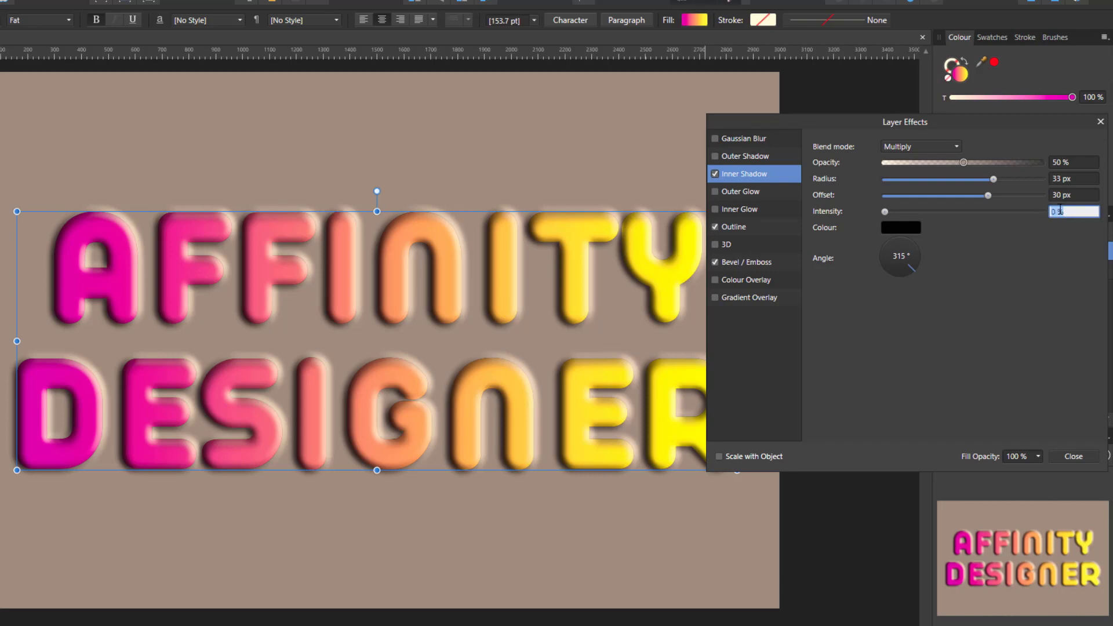
pyautogui.write('93')
pyautogui.press('Return')
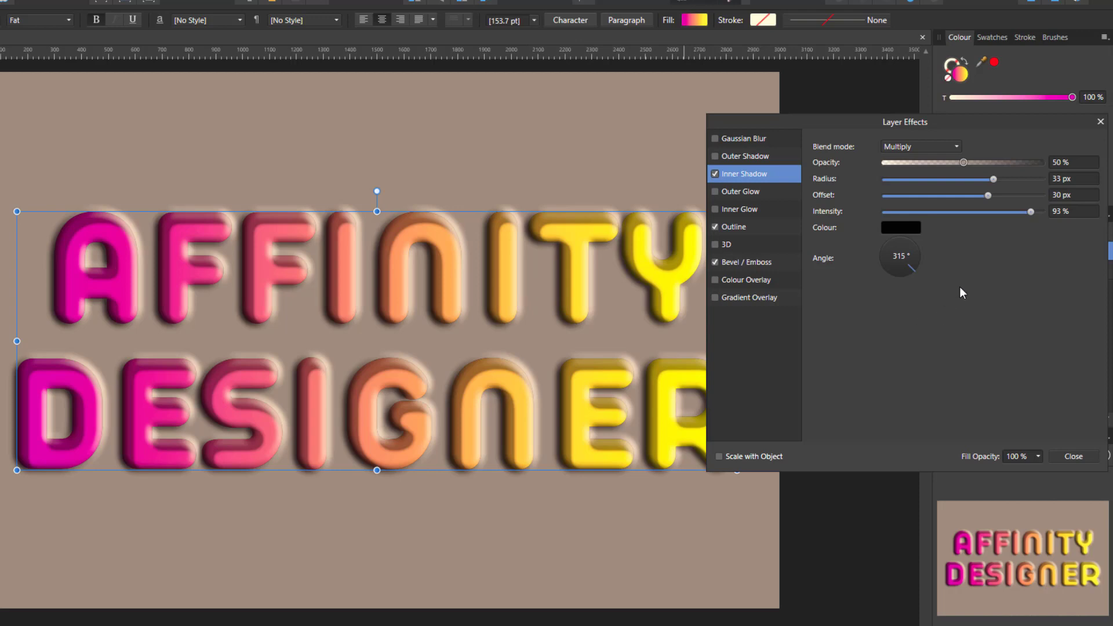
# - Add the 3D effect to the text with a 9.5 px radius and 11 px soften
pyautogui.click(715, 244)
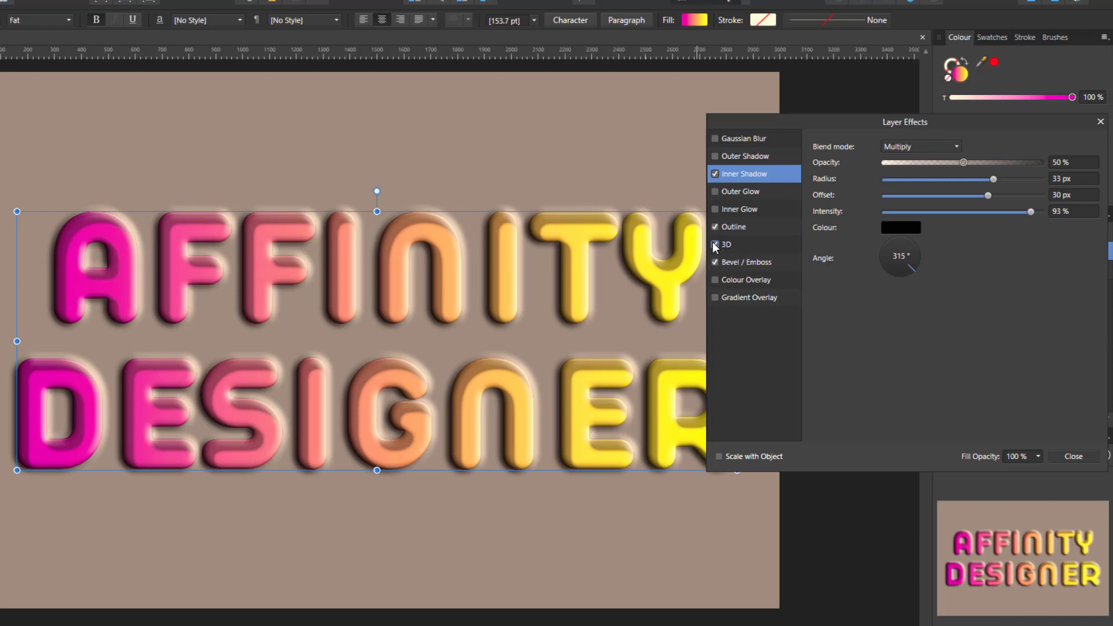
pyautogui.click(733, 243)
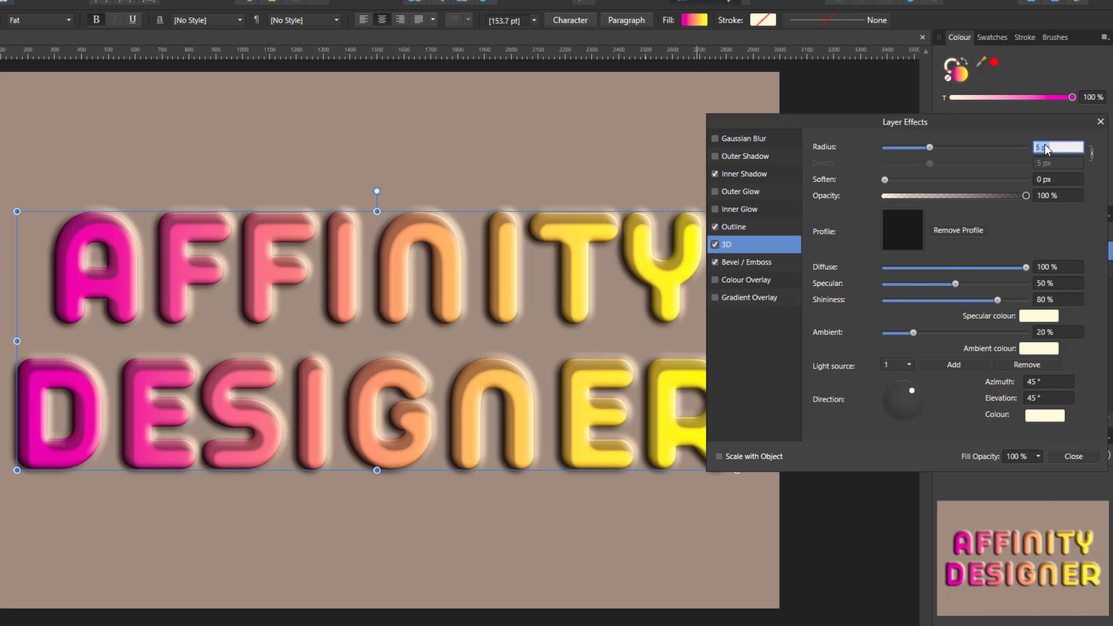
pyautogui.write('9.5')
pyautogui.press('Return')
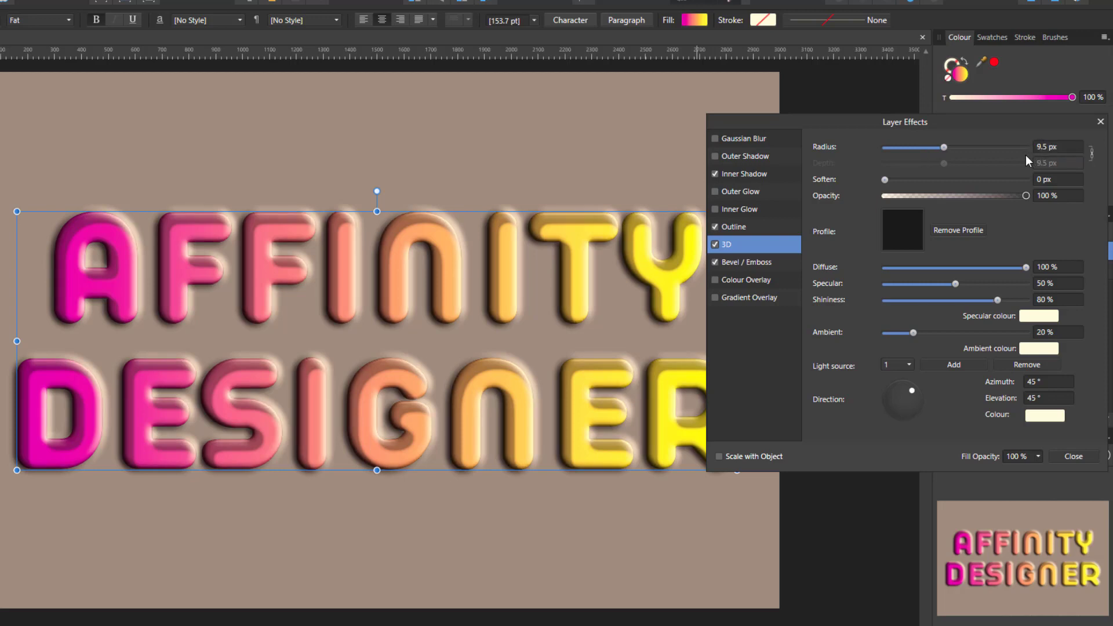
pyautogui.click(1047, 181)
pyautogui.write('11')
pyautogui.press('Return')
# - Apply the convex rounded standard profile to the 3D effect, set its shininess to 50 %, and leave the layer effects with the text deselected
pyautogui.click(904, 236)
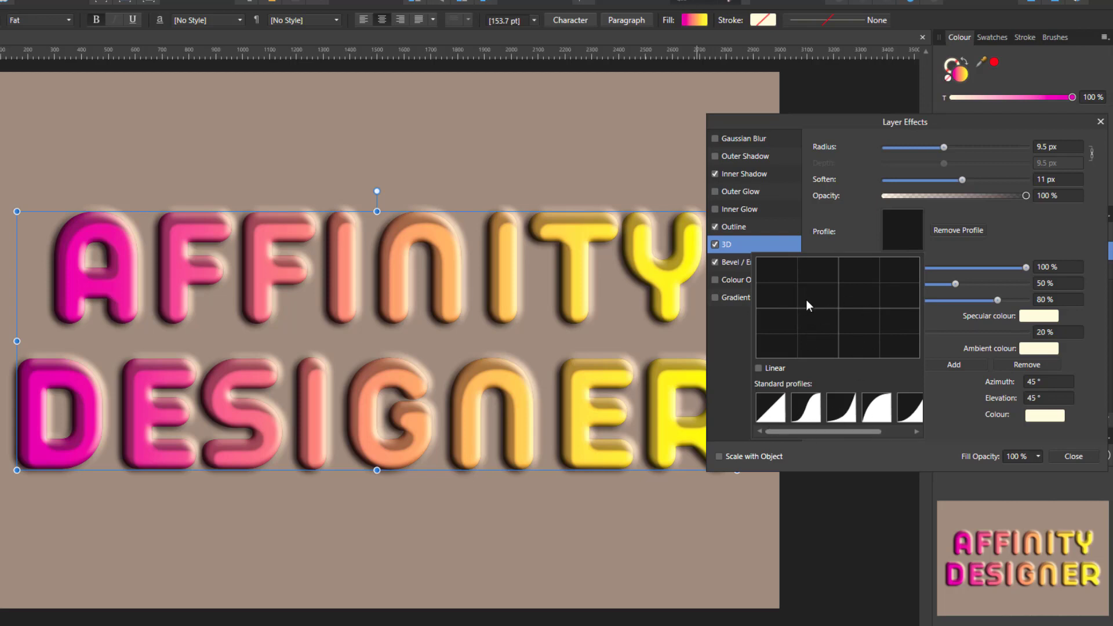
pyautogui.moveTo(813, 433); pyautogui.dragTo(774, 433)
pyautogui.click(881, 417)
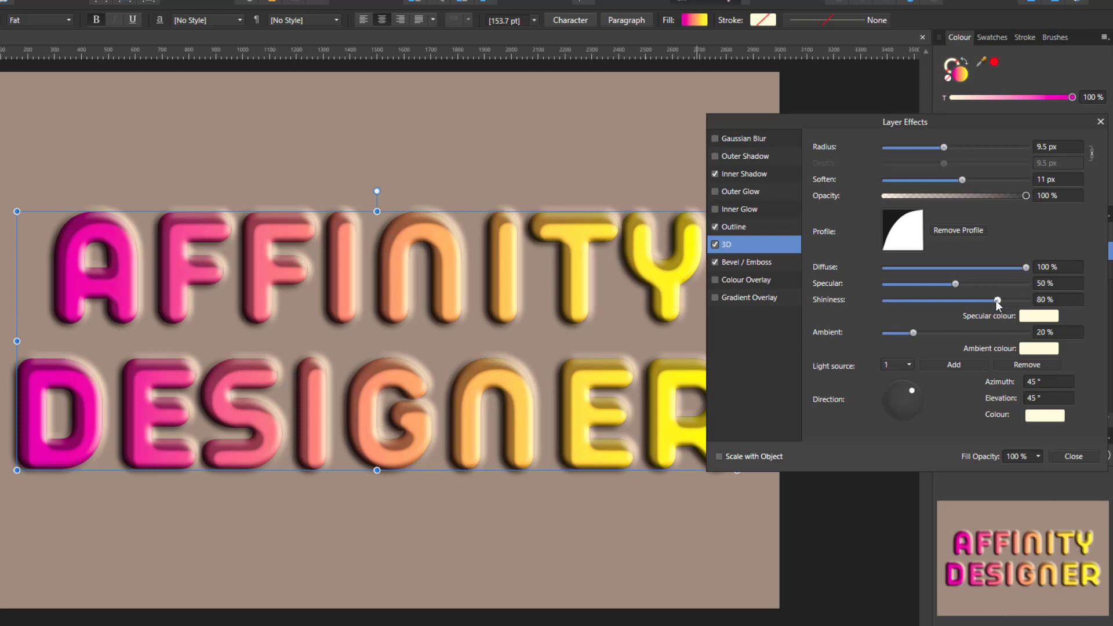
pyautogui.moveTo(998, 301); pyautogui.dragTo(955, 301)
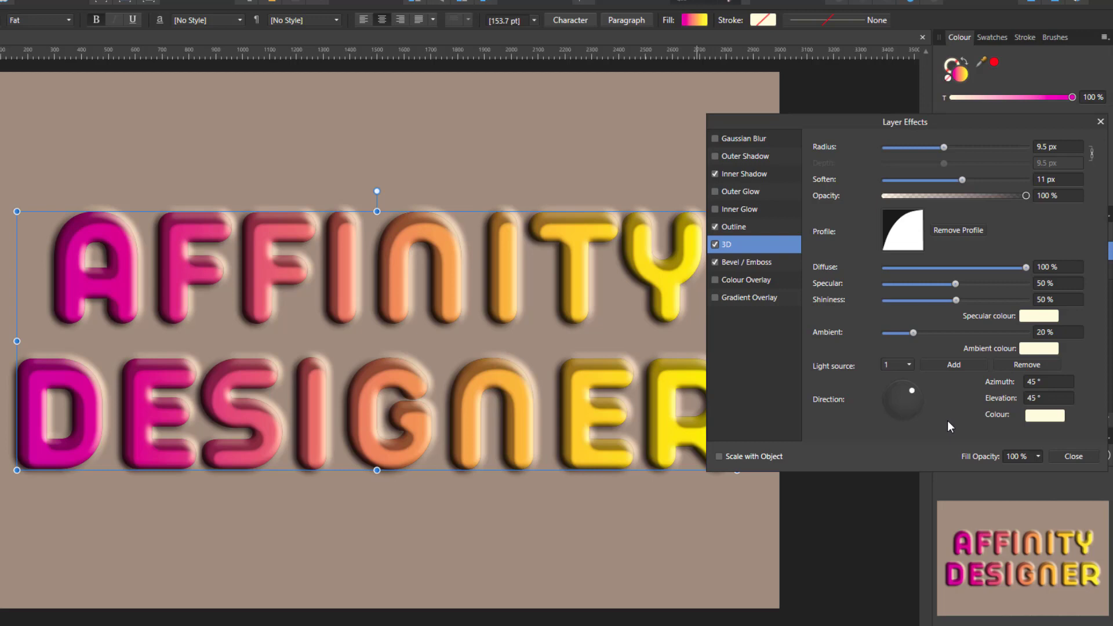
pyautogui.click(1072, 457)
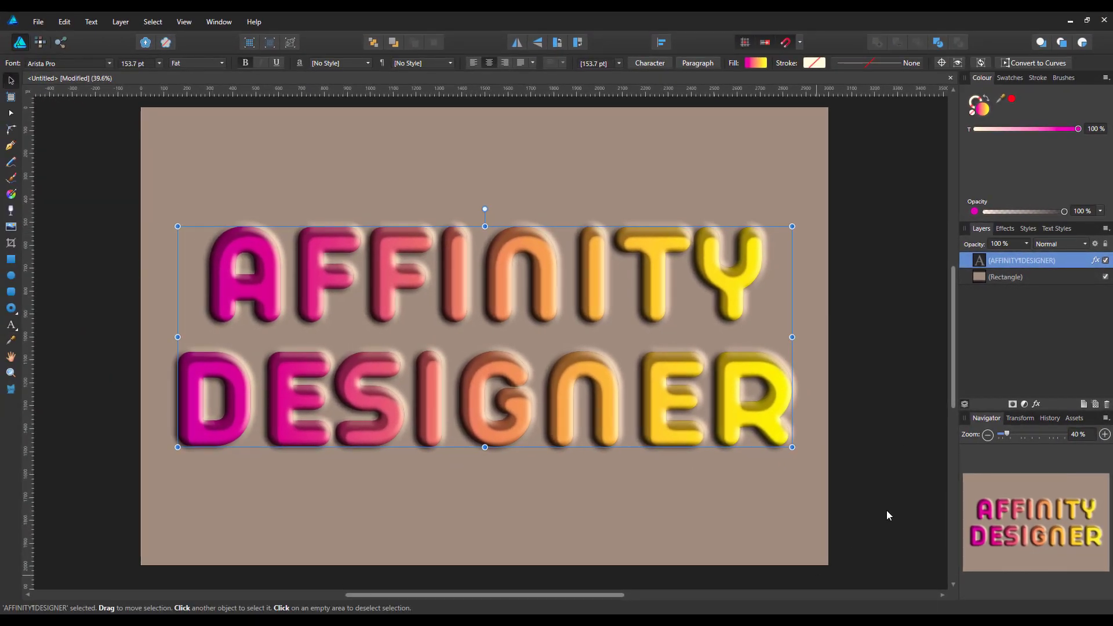
pyautogui.click(891, 421)
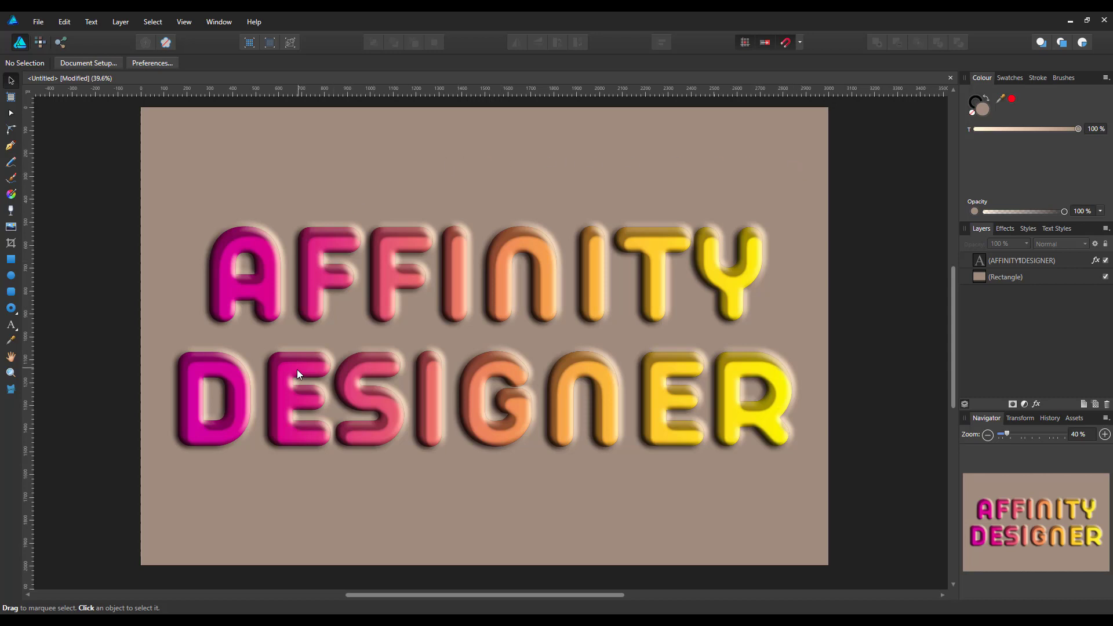
# - Hide the background rectangle and set up a PNG export of the document at 3000 × 2000 px
pyautogui.click(1106, 277)
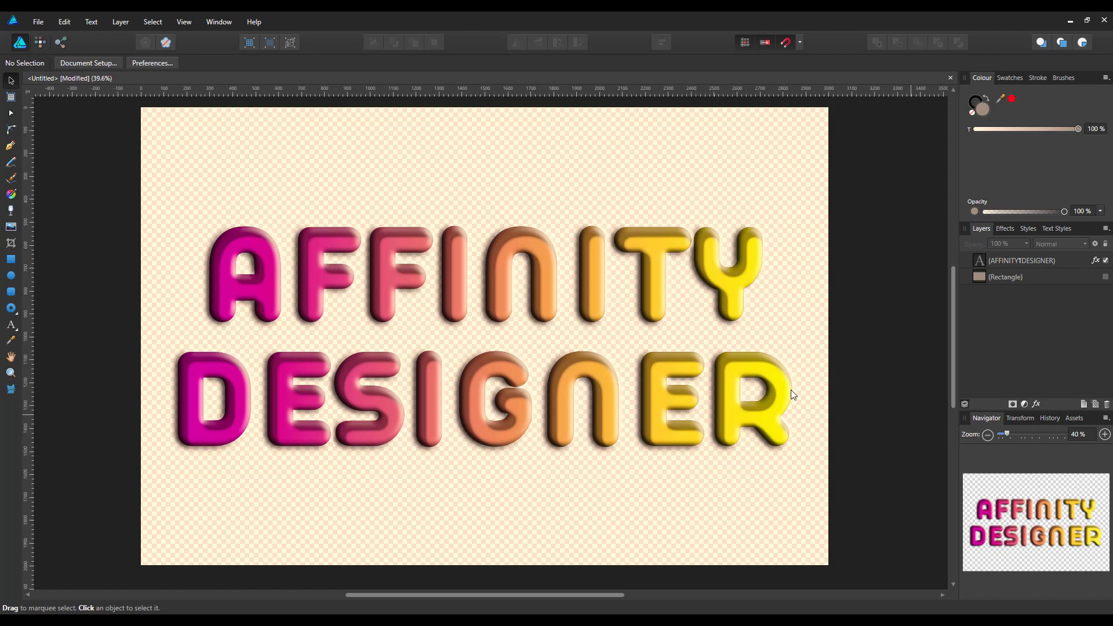
pyautogui.click(38, 22)
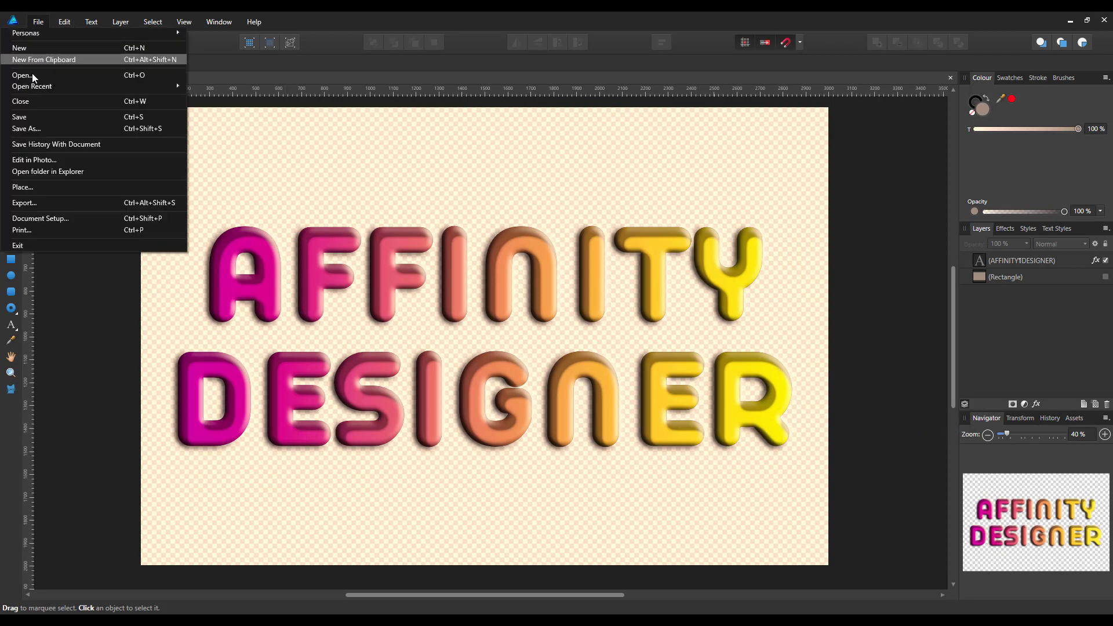
pyautogui.click(27, 203)
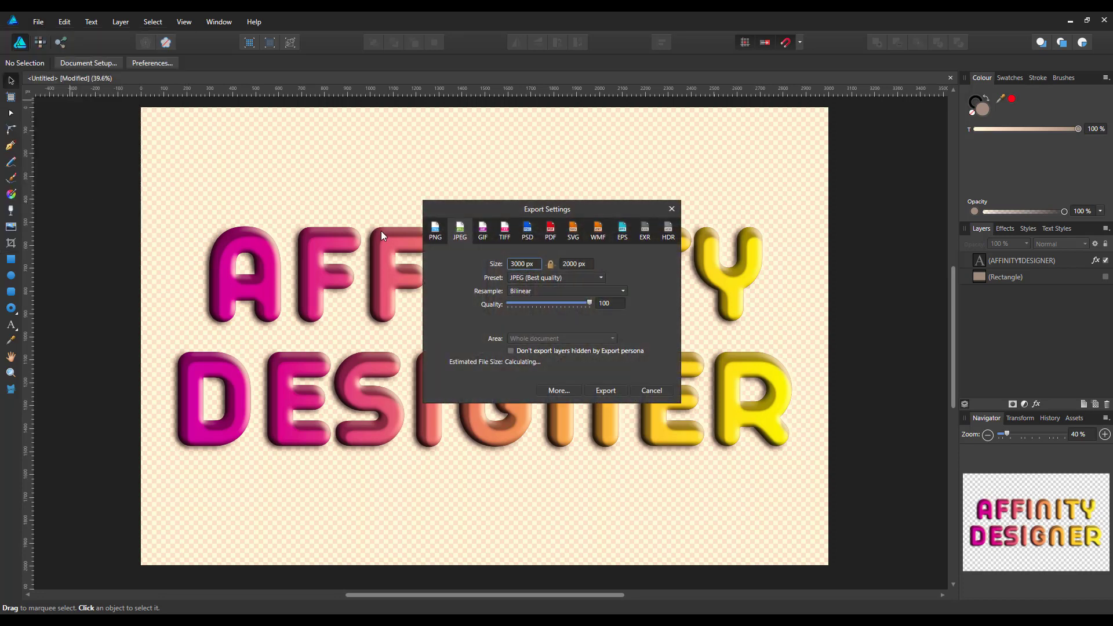
pyautogui.click(441, 233)
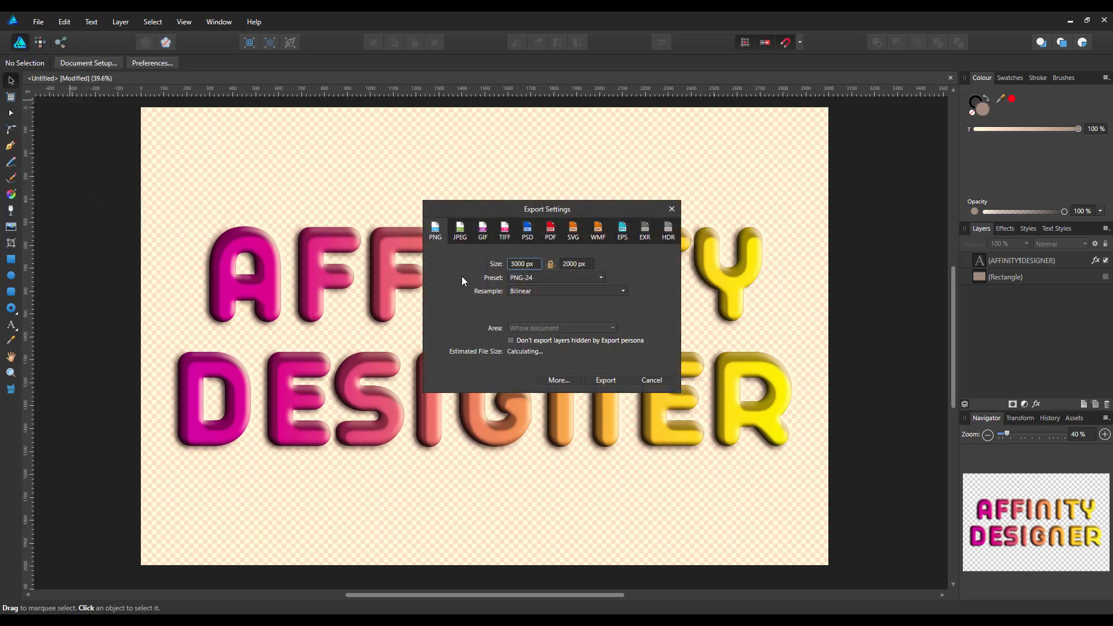